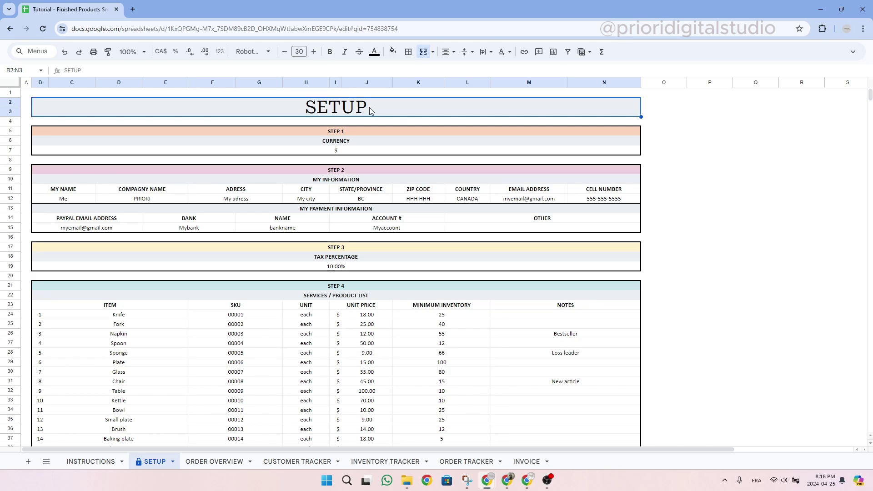
Close the protected-range warning on the SETUP title, then inspect the Knife row of the product list
double_click(369, 107)
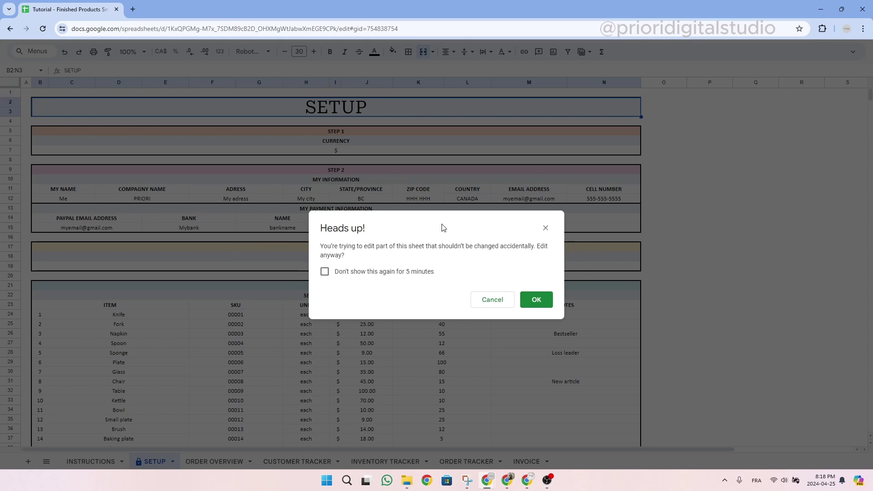
left_click(546, 227)
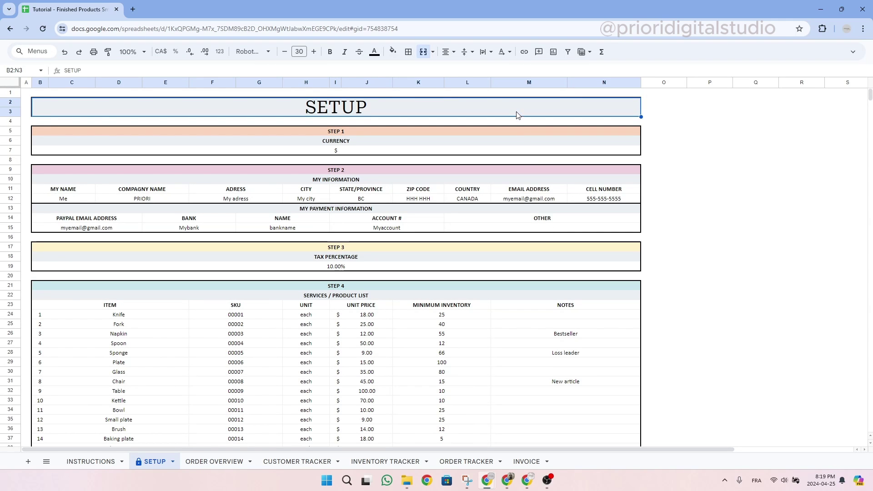
left_click(440, 315)
left_click(141, 315)
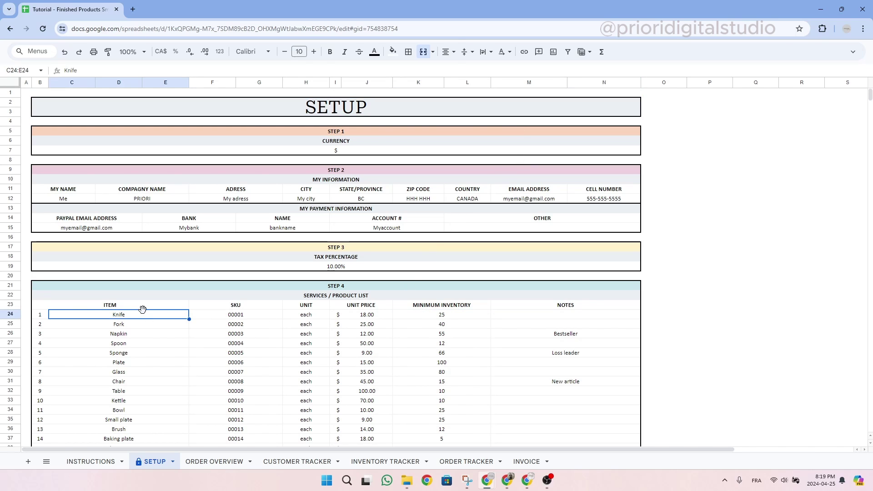
left_click_drag(141, 312, 159, 318)
right_click(158, 320)
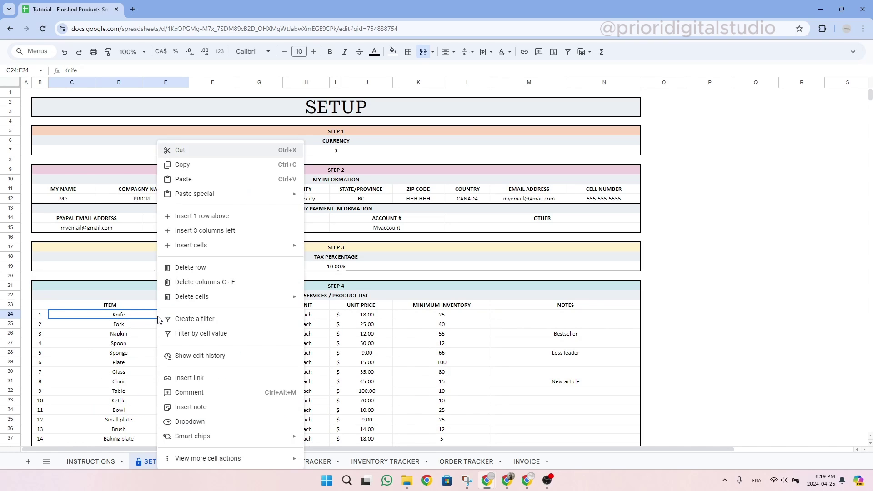
left_click(368, 109)
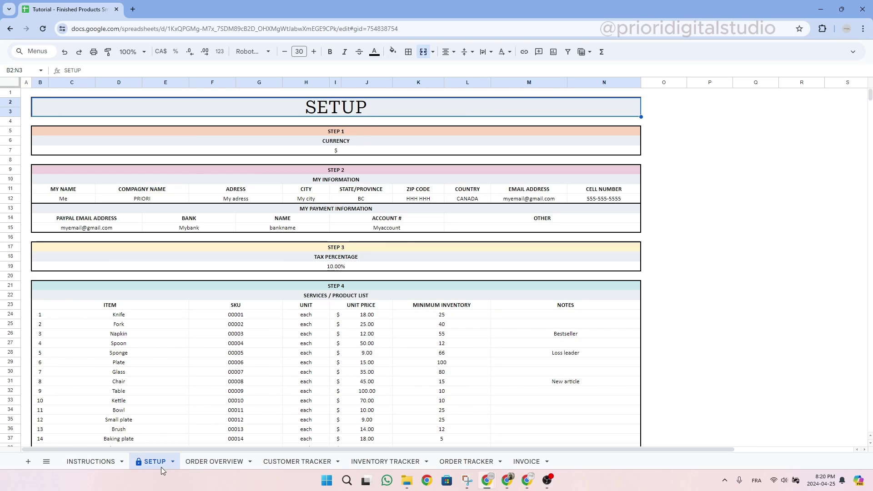
left_click(356, 133)
left_click(334, 145)
left_click(341, 156)
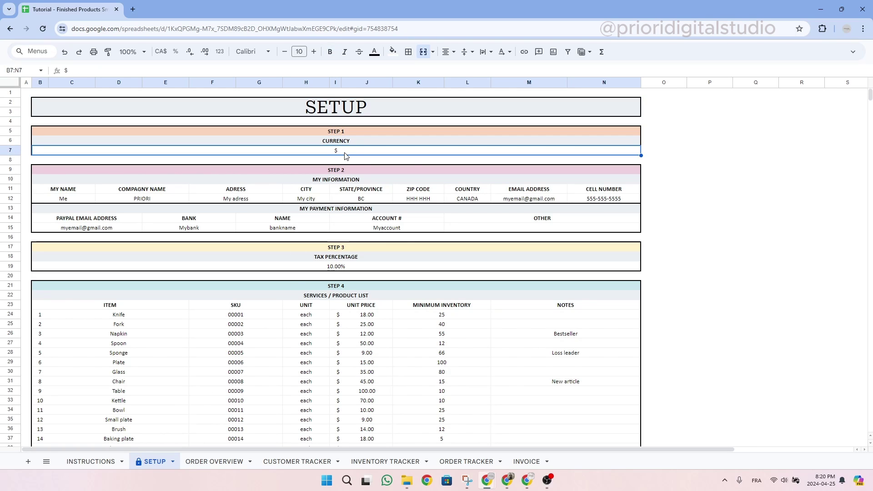
double_click(344, 153)
key("Return")
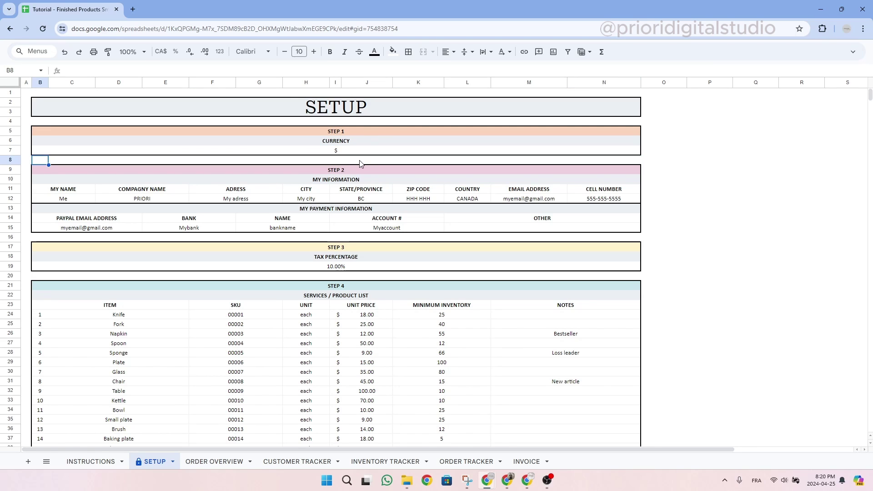
left_click(339, 171)
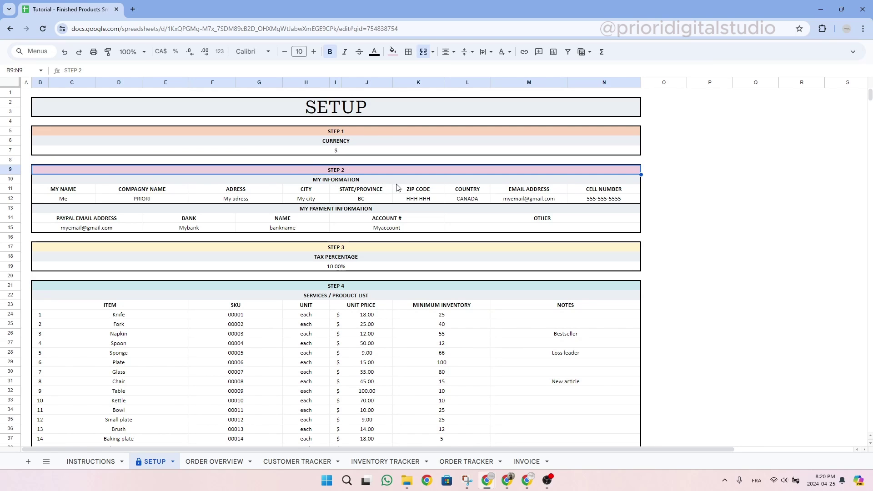
left_click_drag(73, 191, 554, 208)
left_click_drag(354, 210, 353, 232)
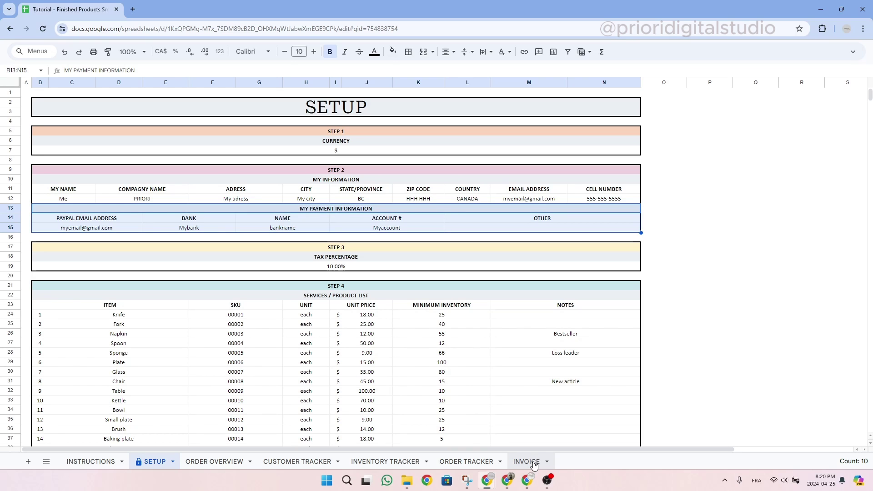
left_click(367, 248)
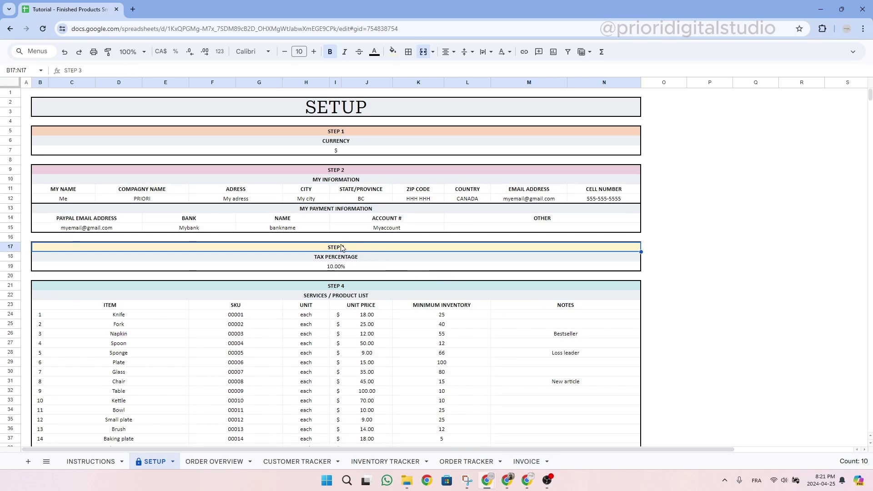
left_click(85, 201)
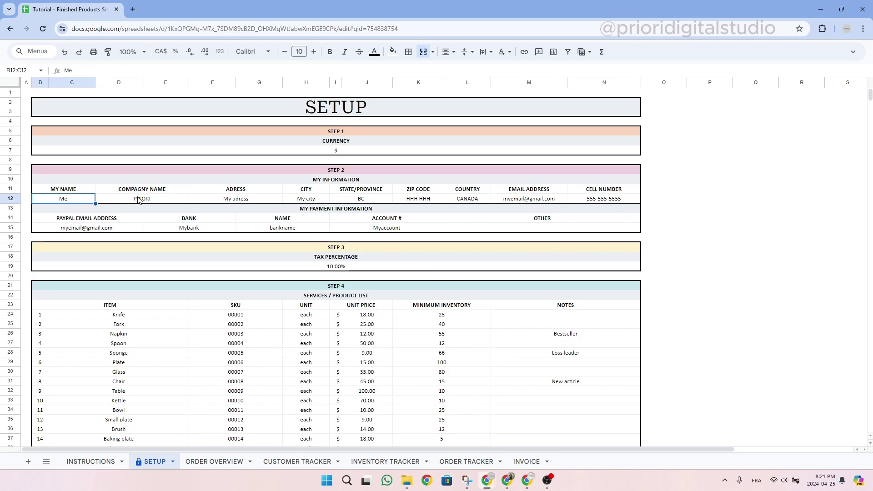
left_click(120, 199)
left_click(232, 203)
left_click(314, 203)
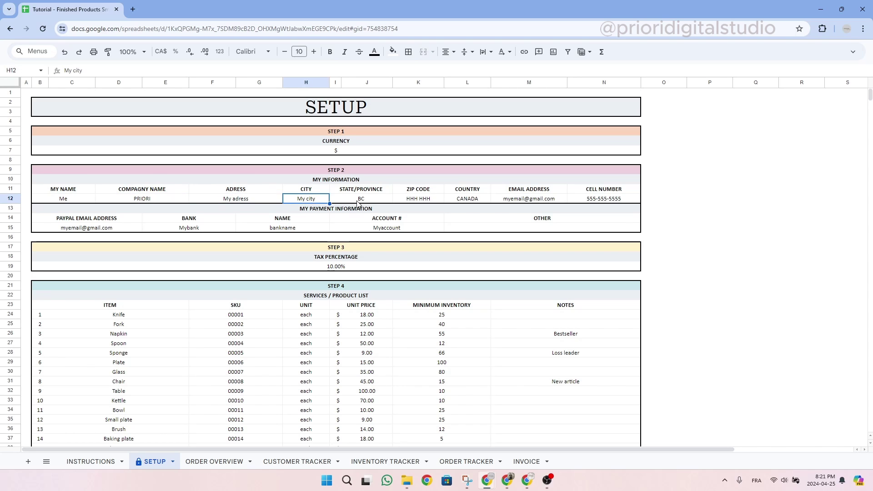
left_click(363, 201)
left_click(428, 204)
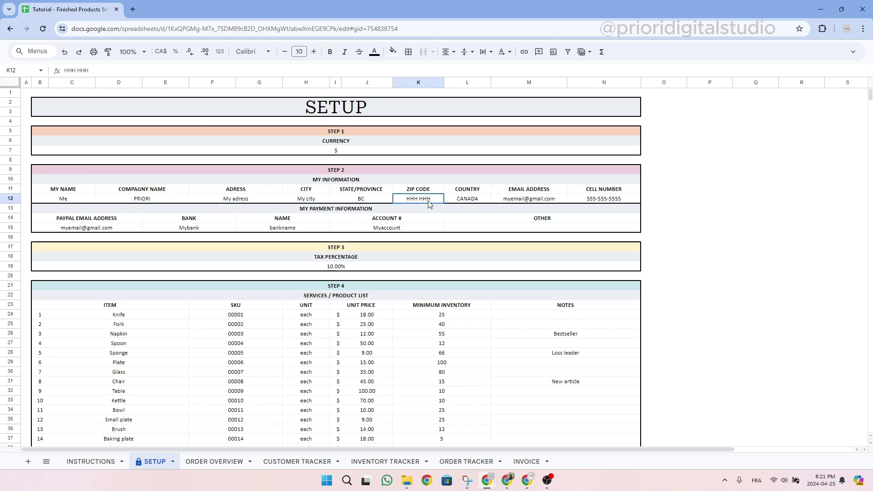
left_click(333, 248)
left_click(344, 268)
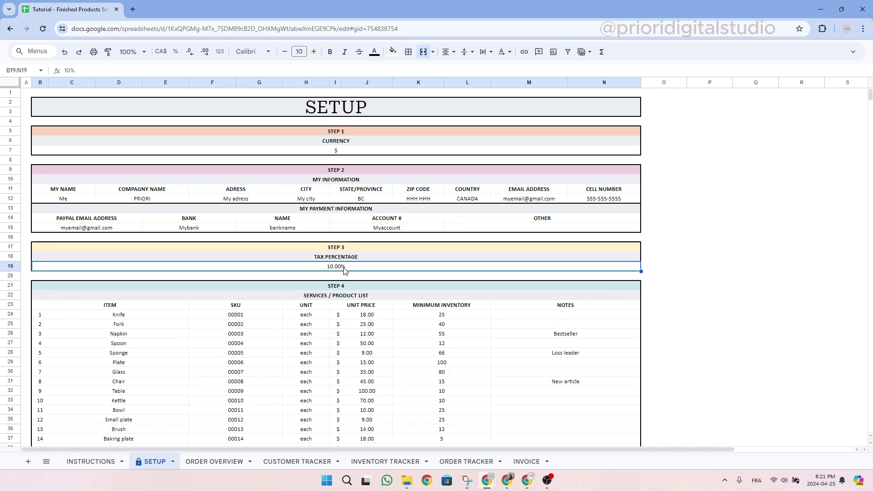
Enter 10% as the SETUP sheet's tax percentage
double_click(343, 269)
key("Return")
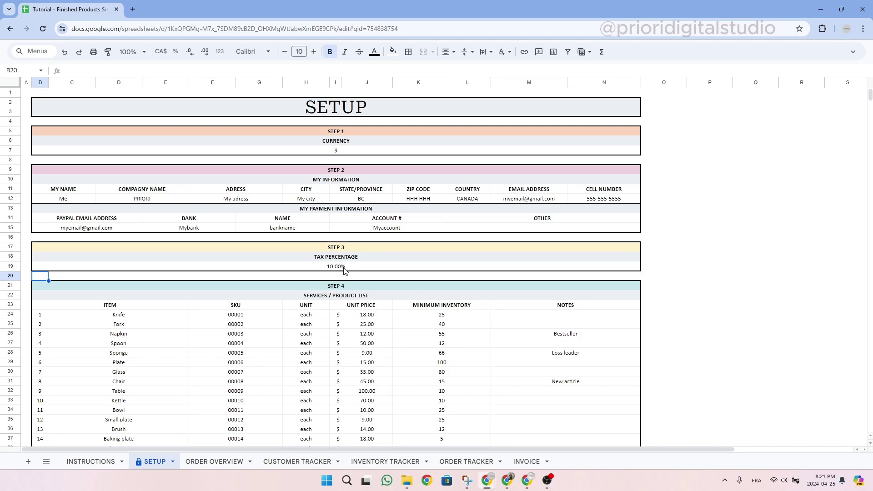
left_click(339, 284)
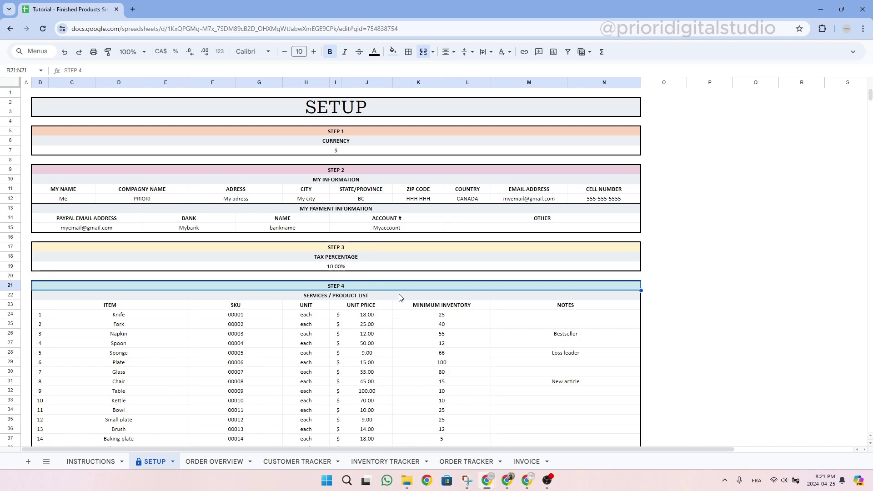
Review the Knife row and the SKU, unit, unit price, minimum inventory and notes columns
left_click(130, 316)
left_click(236, 315)
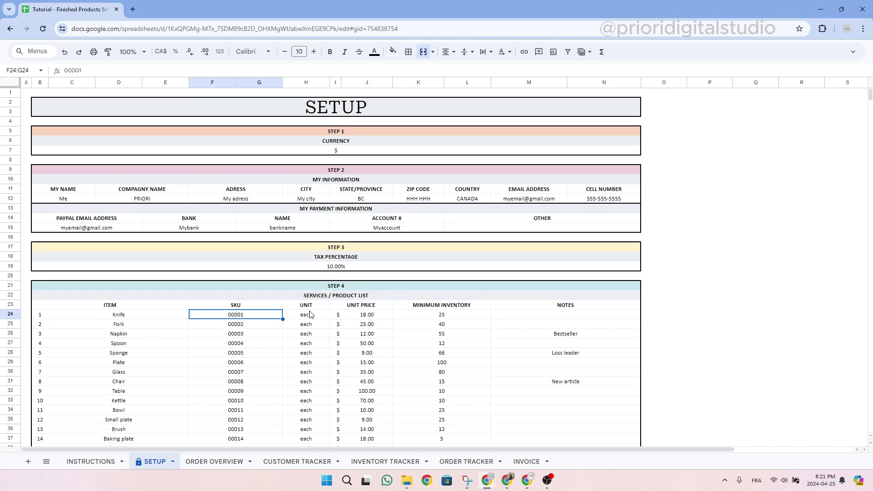
left_click(310, 306)
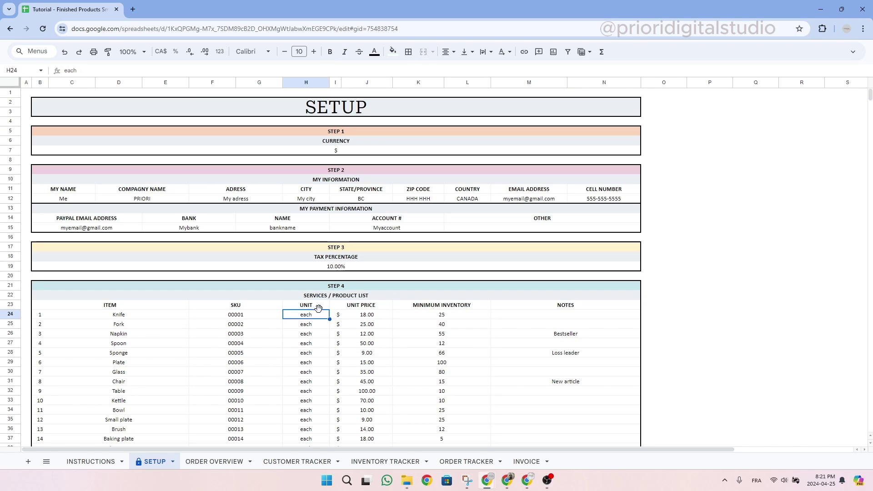
left_click(359, 308)
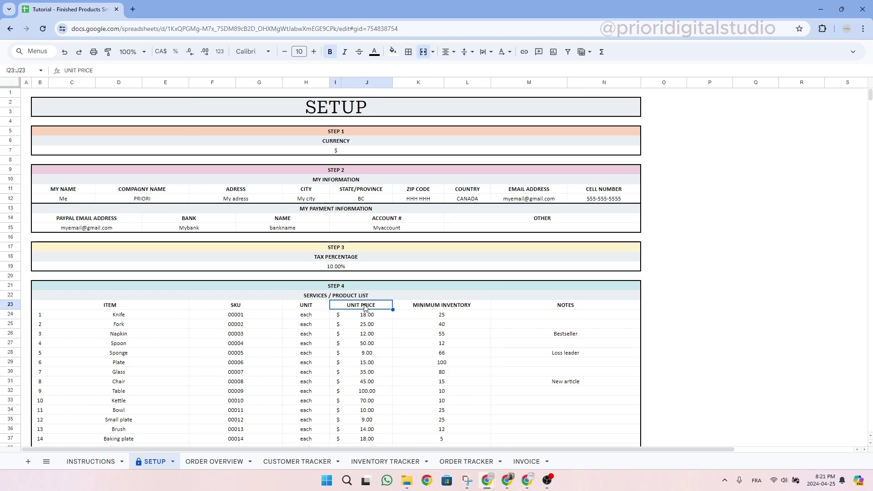
left_click(453, 308)
left_click(458, 319)
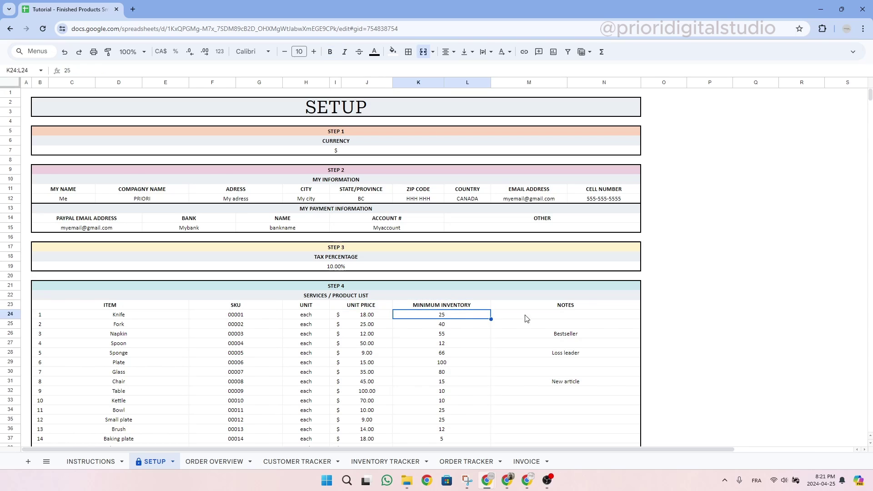
left_click(571, 306)
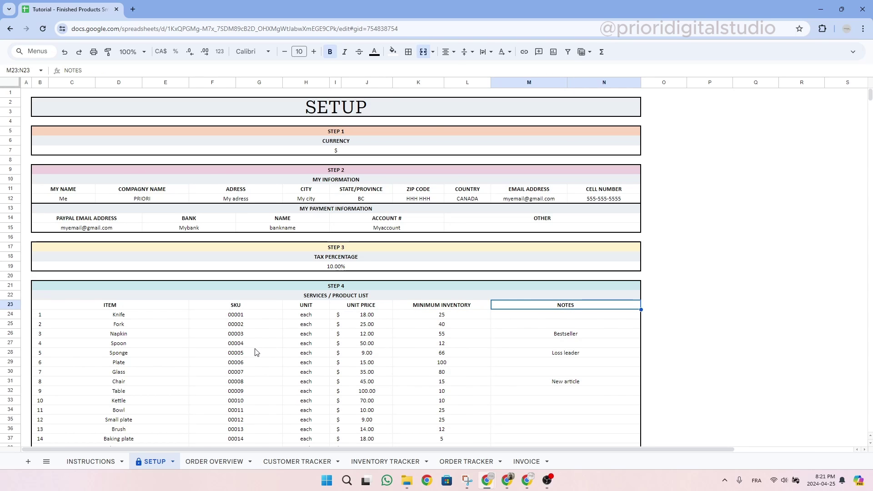
left_click_drag(437, 308, 441, 404)
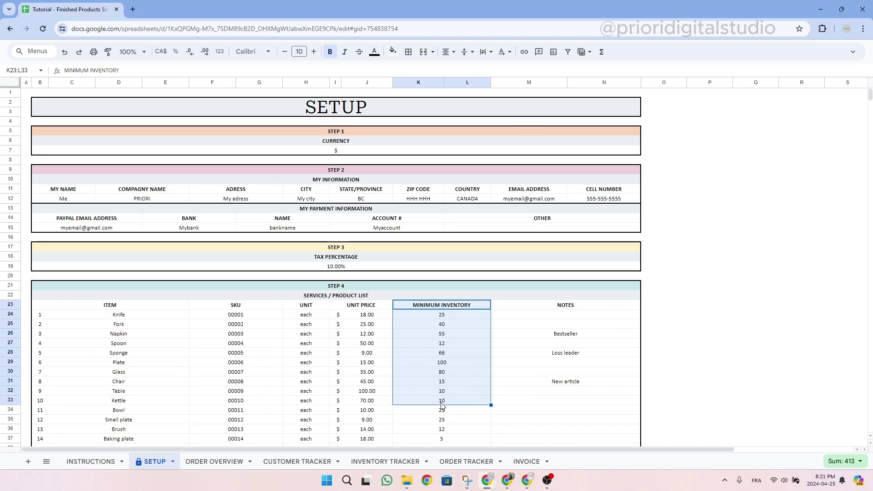
left_click(454, 317)
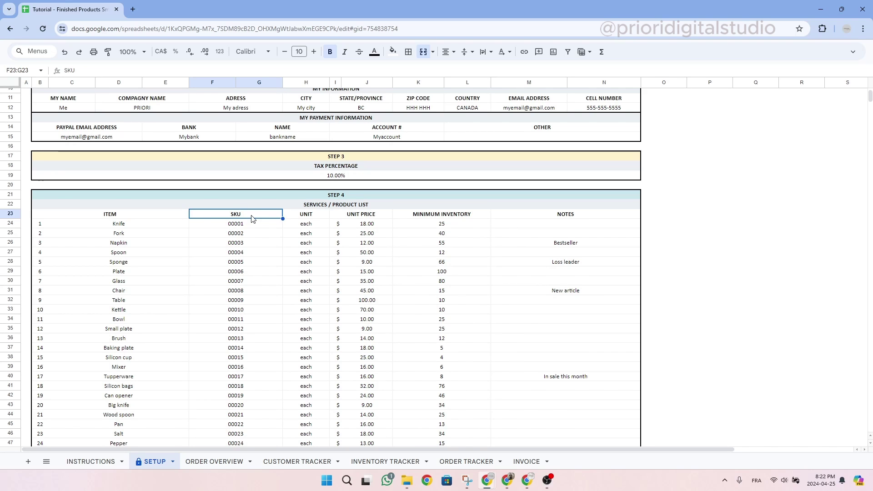
Add a new product 'chopsticks' with SKU 00029 and unit 'each'
scroll(251, 218, "down", 2)
left_click(138, 403)
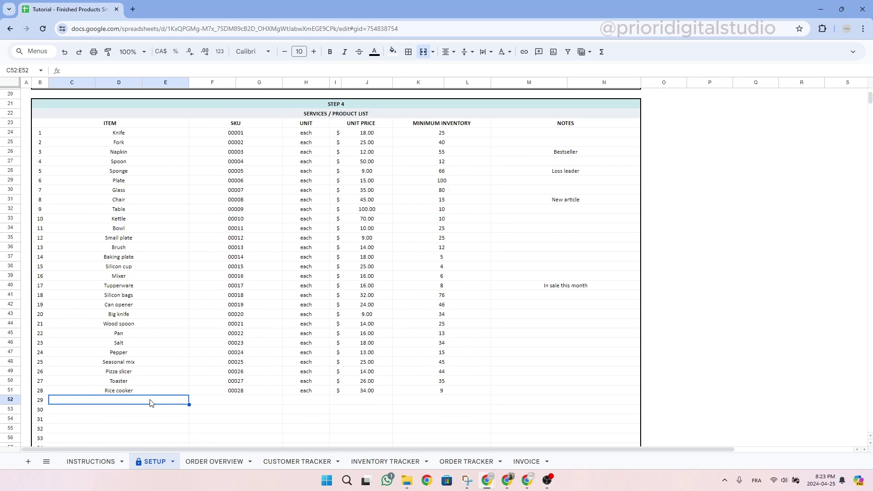
type("chopsticks")
key("Return")
left_click(251, 401)
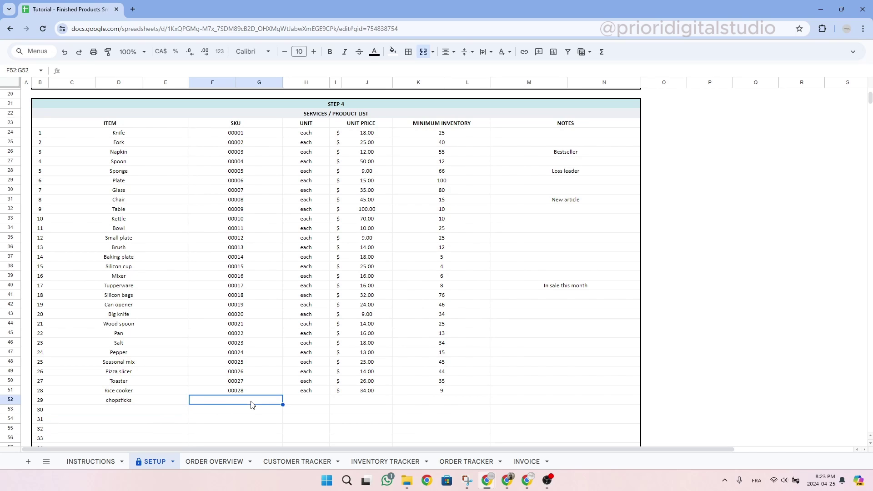
type("00029")
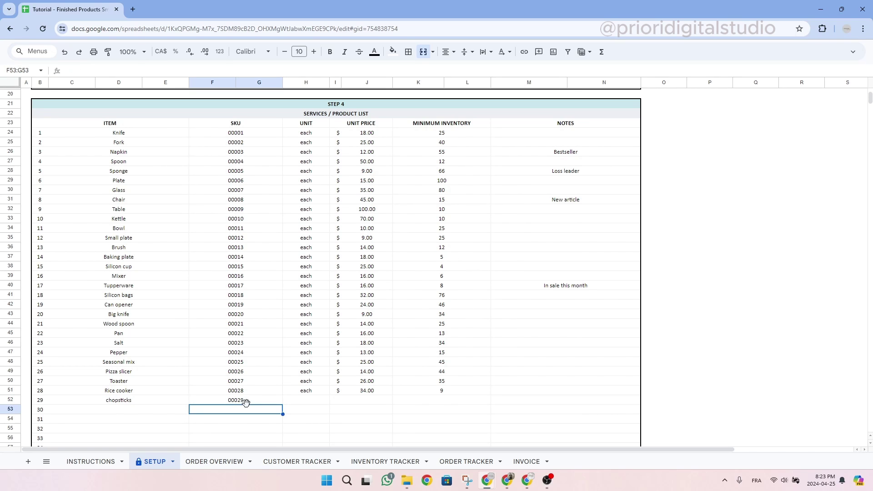
key("Tab")
type("e")
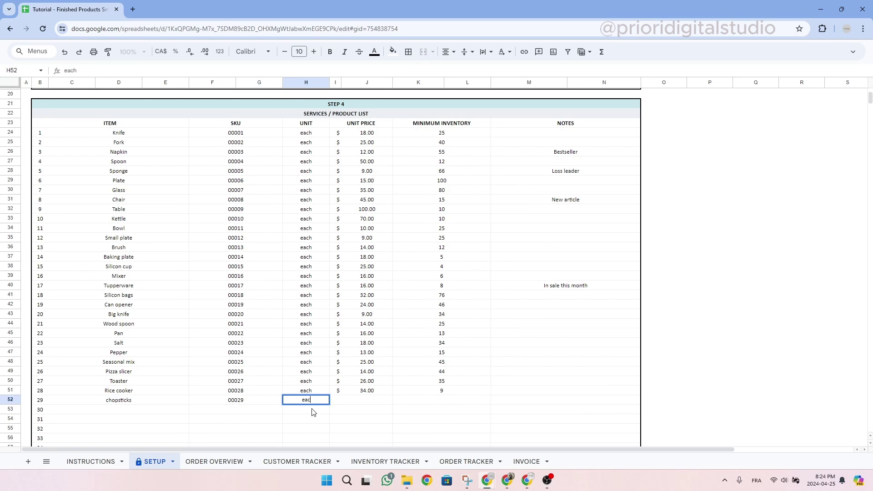
key("Tab")
key("Tab")
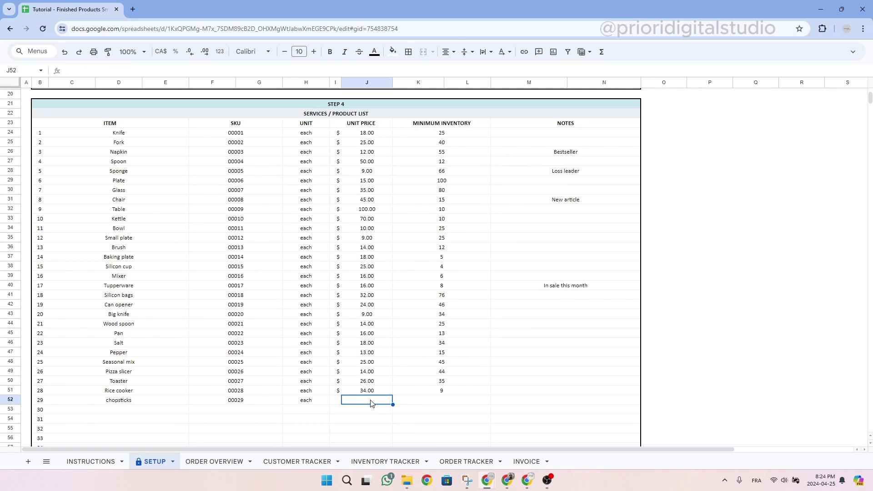
Set chopsticks to price 15, minimum inventory 20, note 'supplier is costco'; go to ORDER OVERVIEW
type("15")
key("Return")
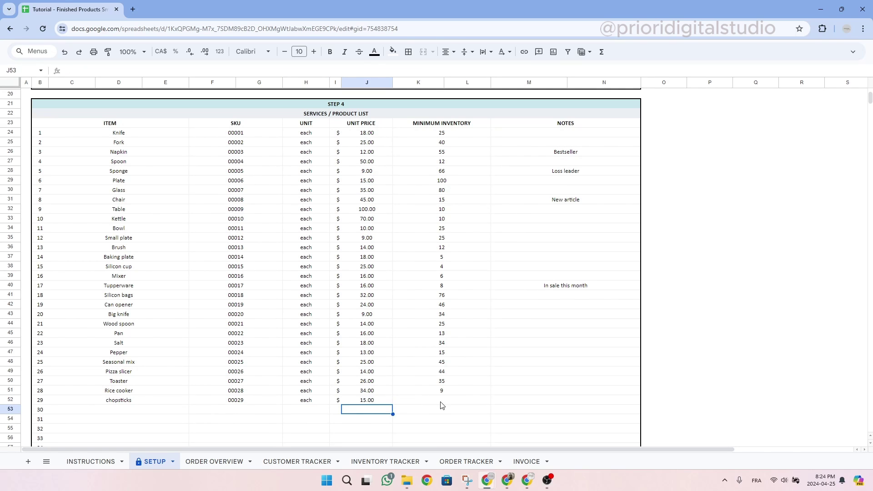
left_click(441, 405)
type("20")
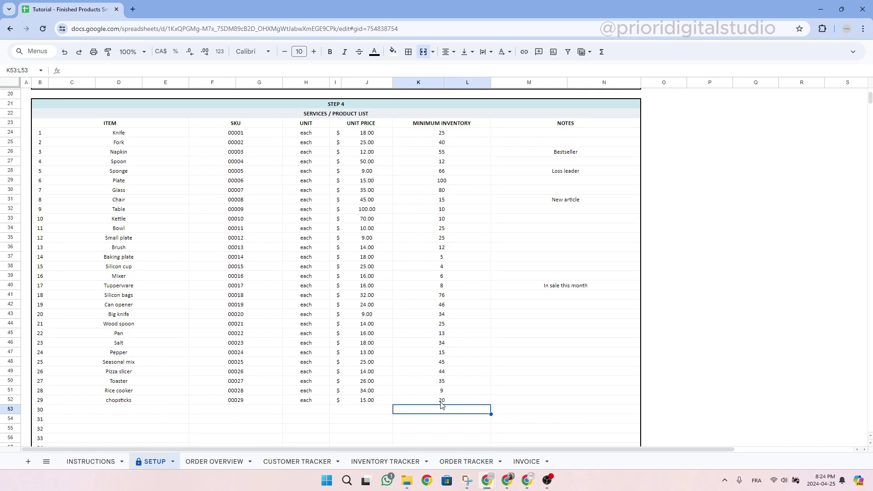
left_click(573, 404)
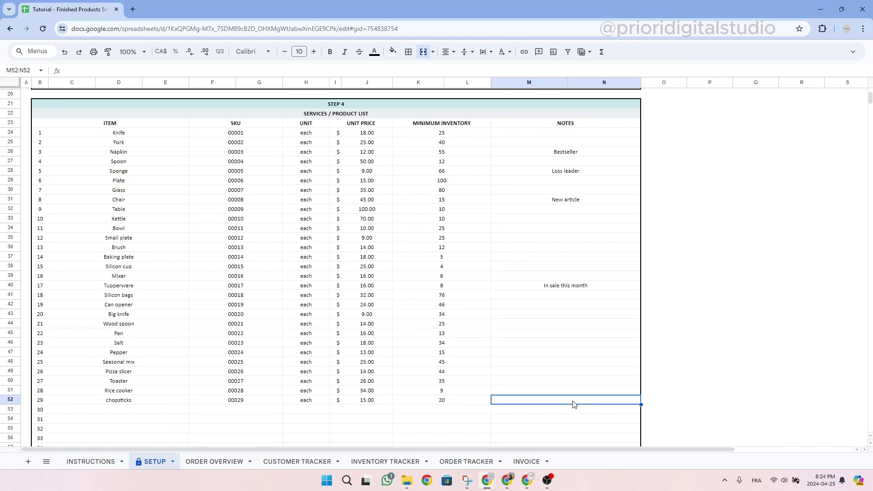
type("supplier is costco")
key("Return")
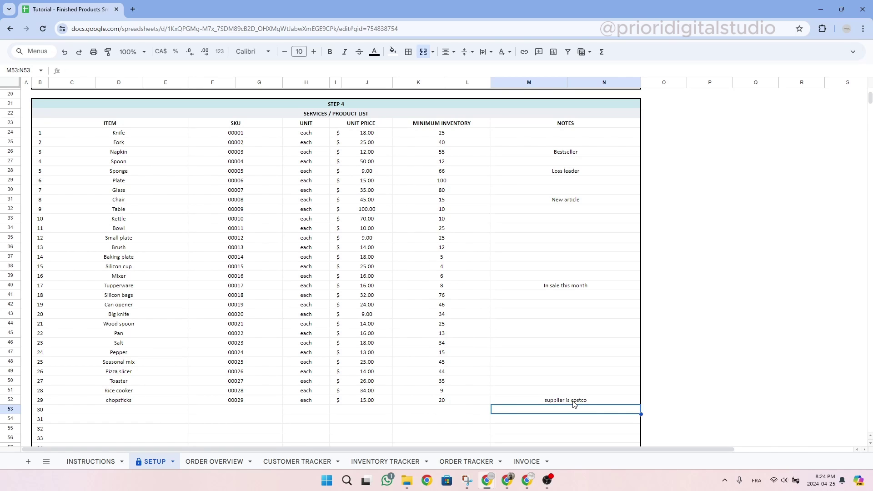
key("ctrl+shift+Page_Down")
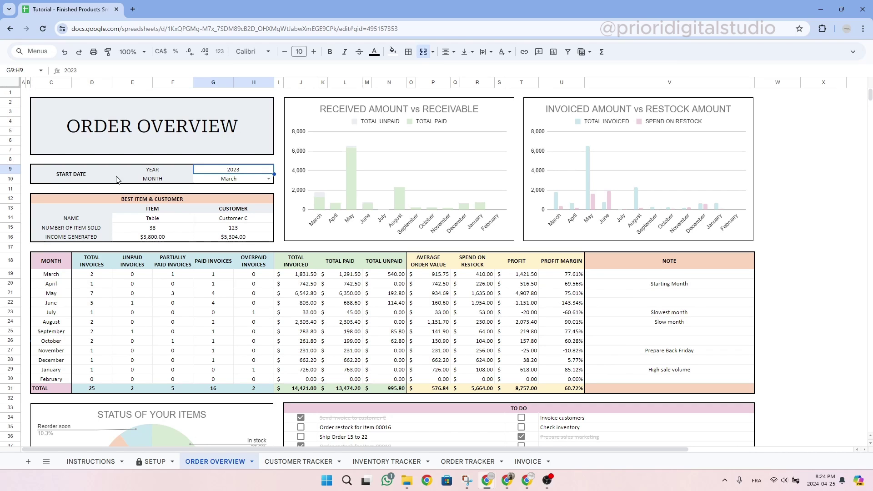
Change the ORDER OVERVIEW start month from April to January so months run through December
left_click_drag(70, 174, 248, 178)
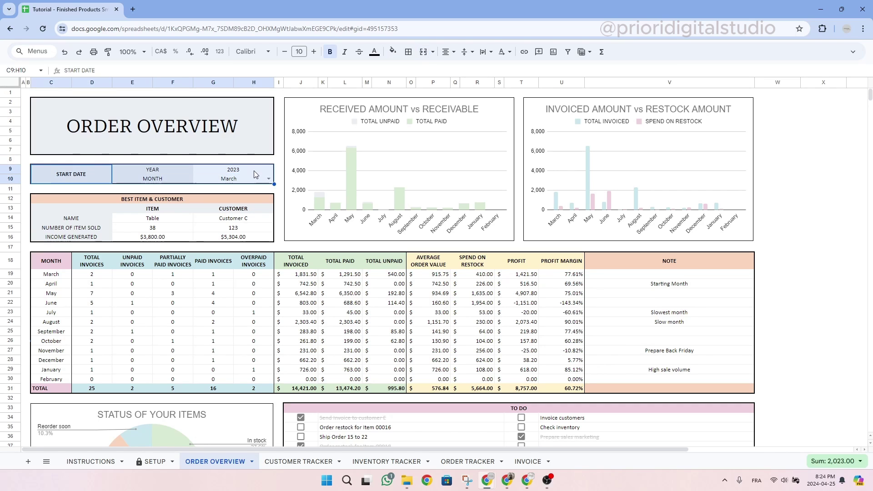
left_click(254, 171)
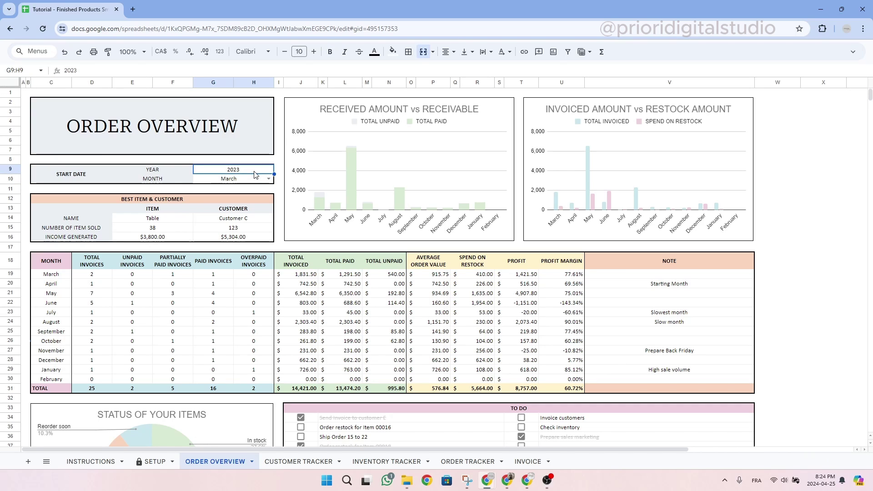
key("Down")
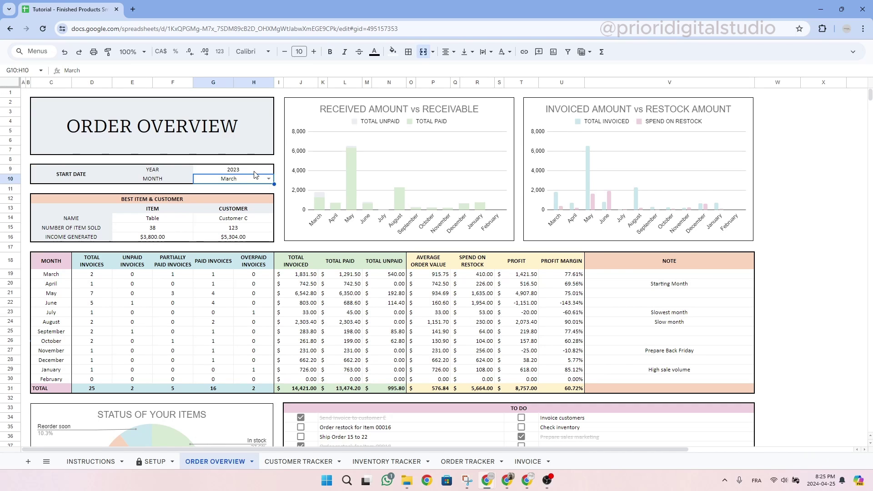
left_click(268, 178)
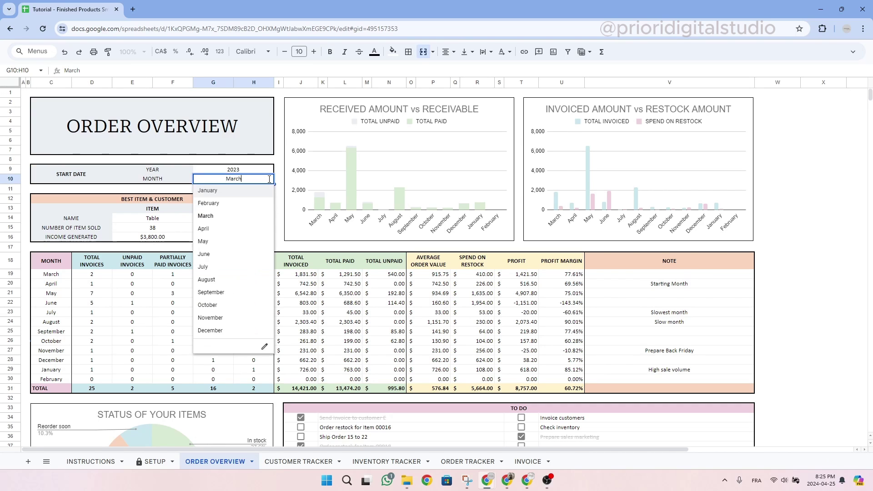
left_click(241, 231)
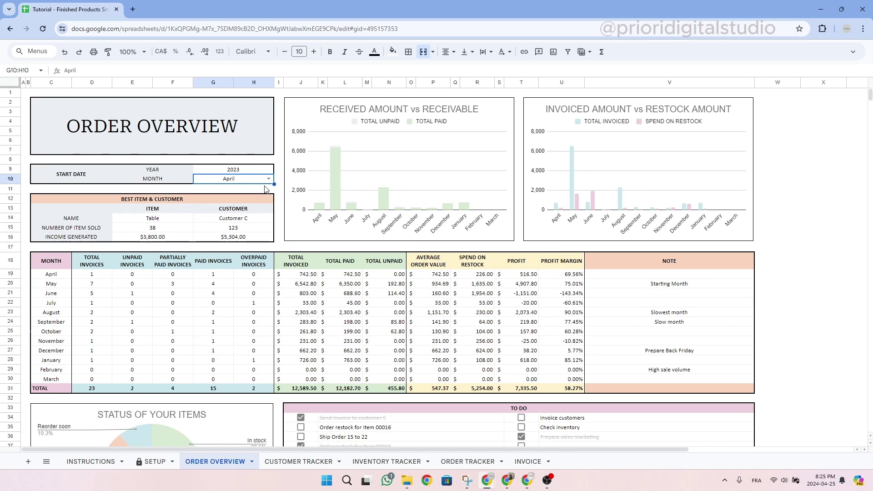
left_click_drag(60, 278, 55, 380)
left_click_drag(59, 278, 62, 381)
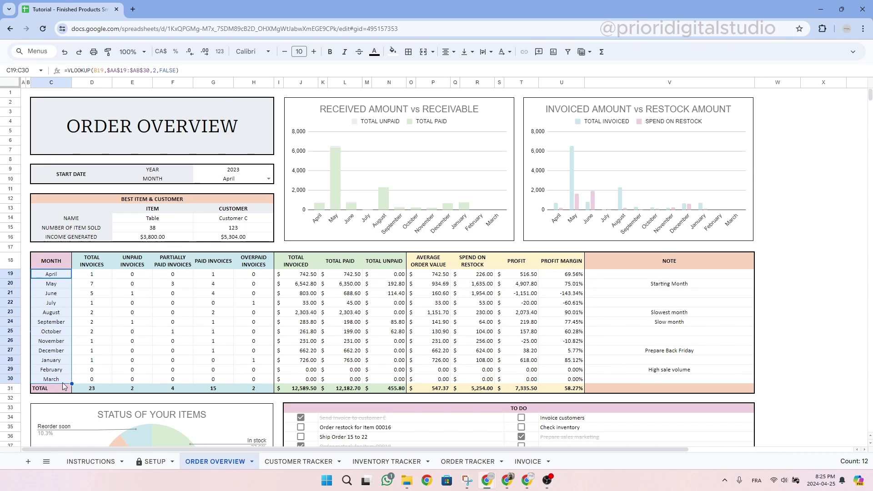
left_click(269, 179)
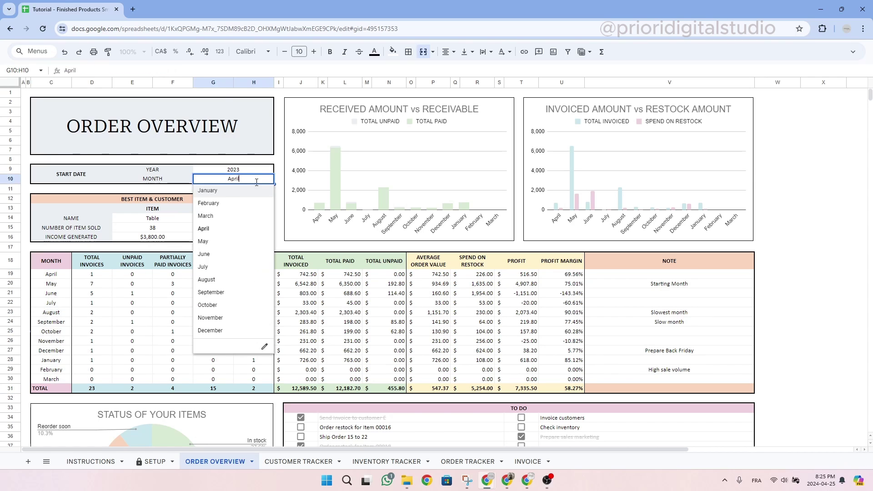
left_click(243, 191)
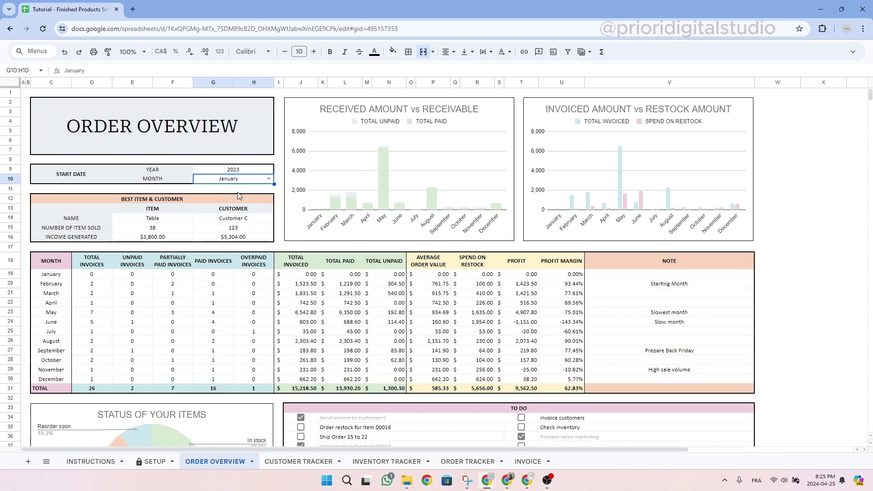
left_click(54, 381)
left_click_drag(194, 199, 199, 240)
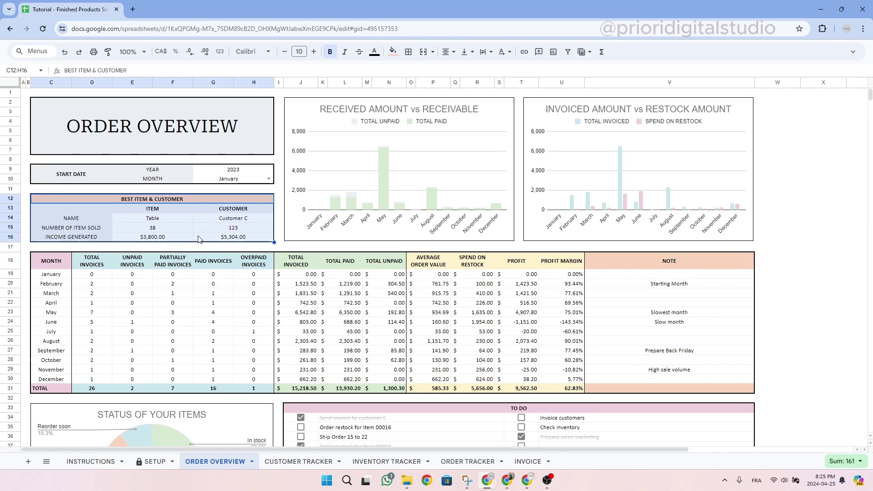
left_click(176, 213)
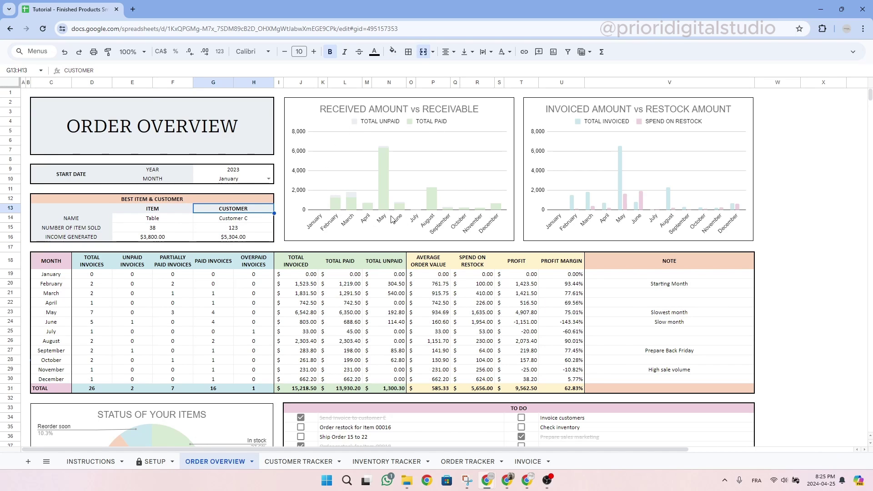
left_click(357, 203)
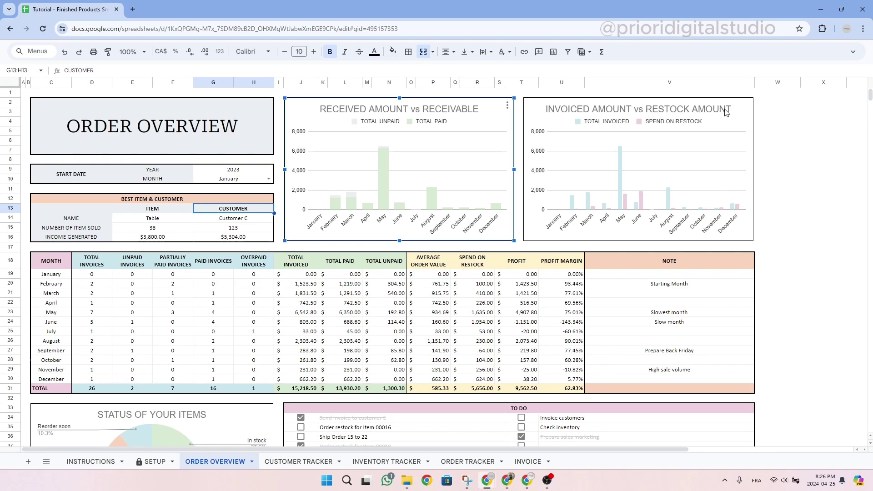
left_click_drag(48, 262, 661, 392)
left_click(56, 263)
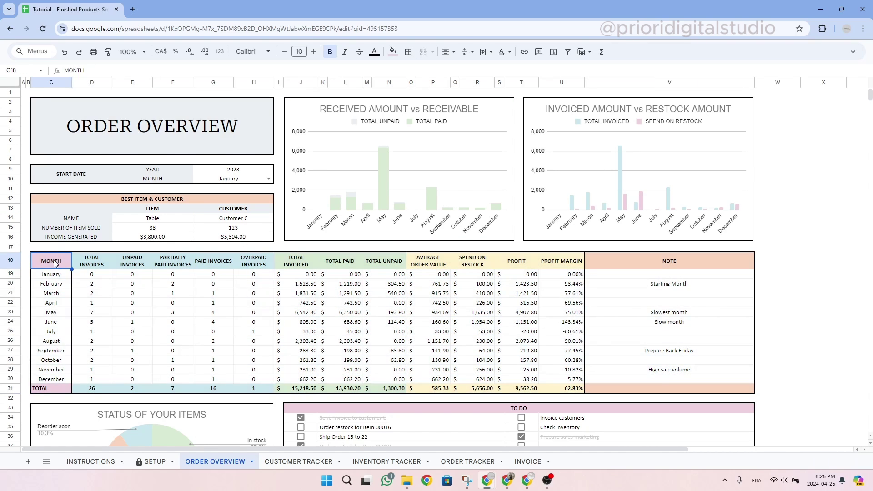
left_click(88, 262)
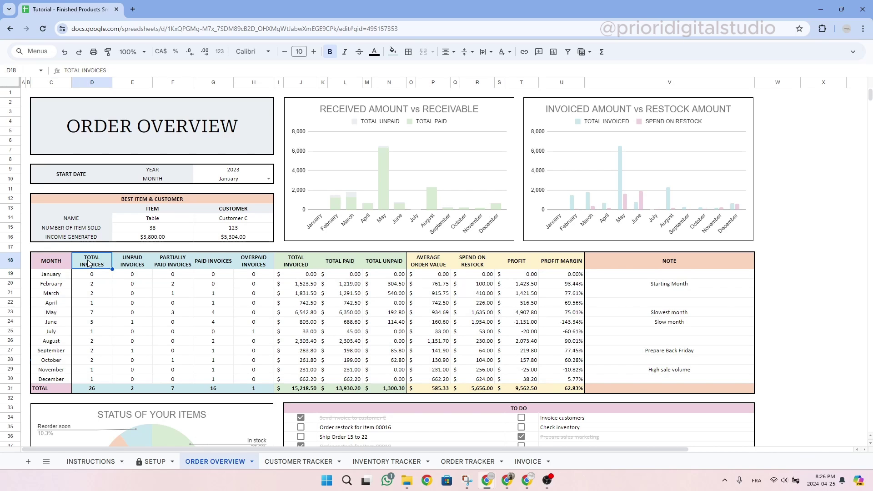
left_click(149, 262)
left_click(174, 263)
left_click(202, 262)
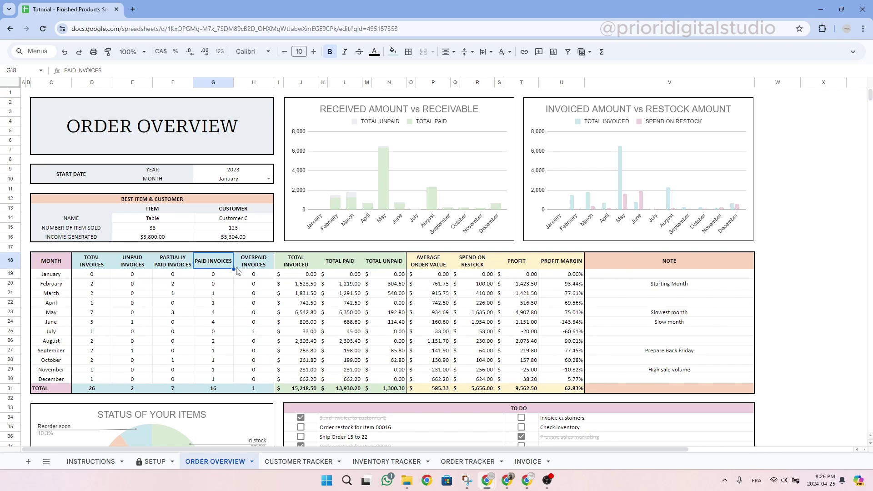
left_click_drag(292, 262, 401, 269)
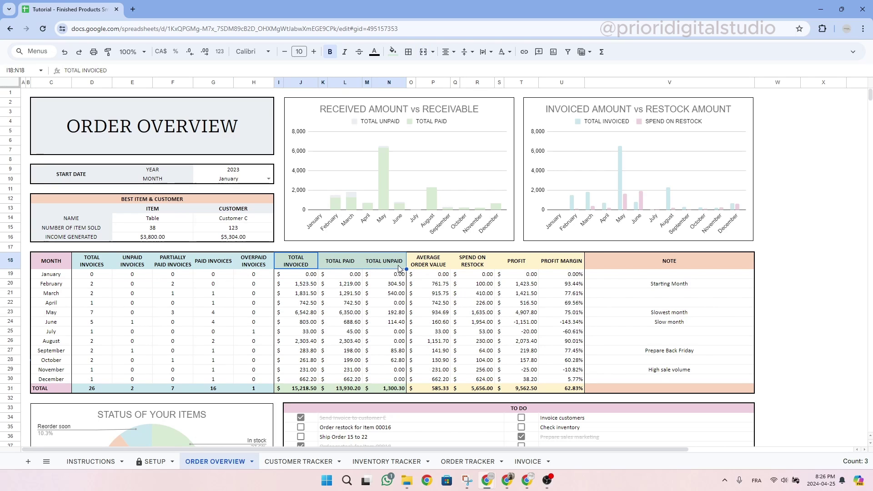
left_click(431, 266)
left_click(479, 266)
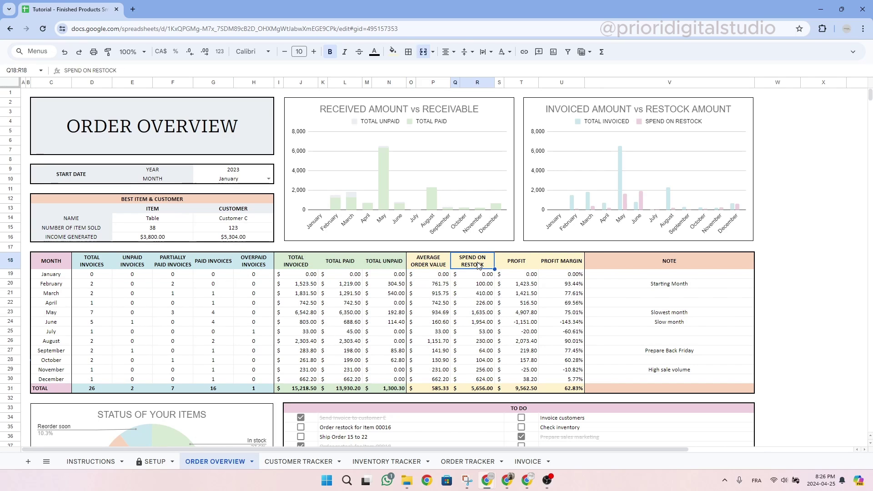
left_click(519, 265)
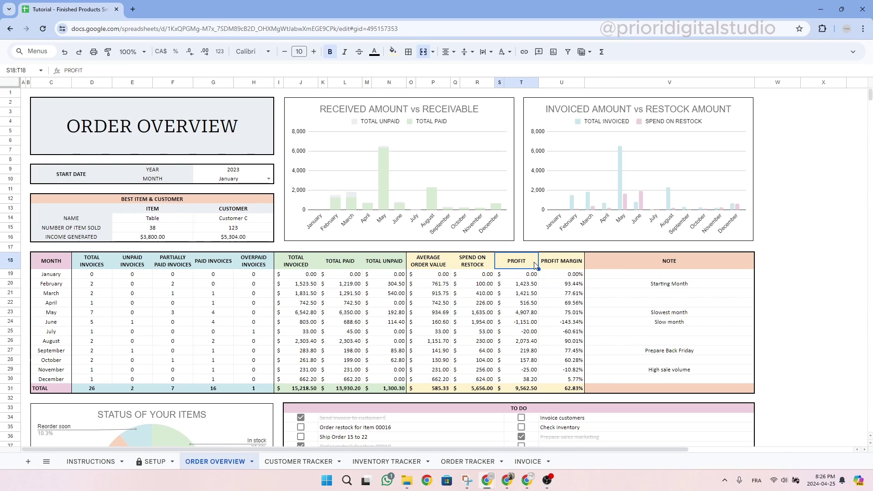
left_click(569, 263)
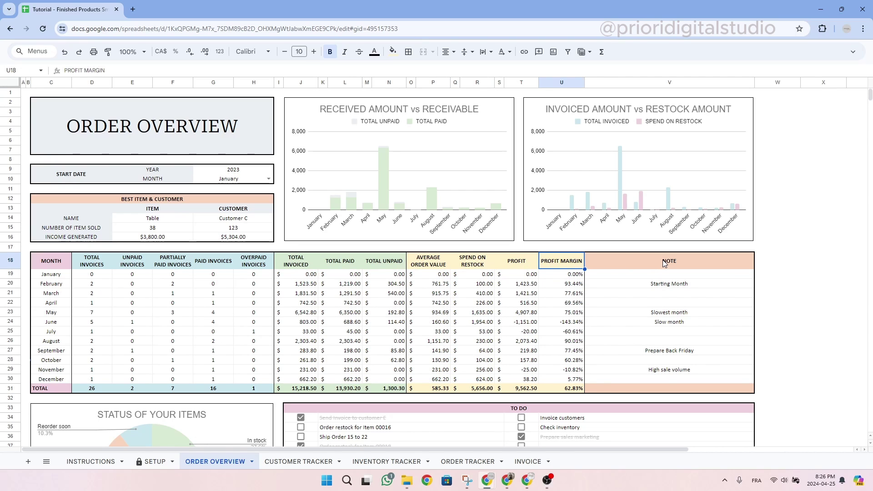
scroll(663, 263, "down", 2)
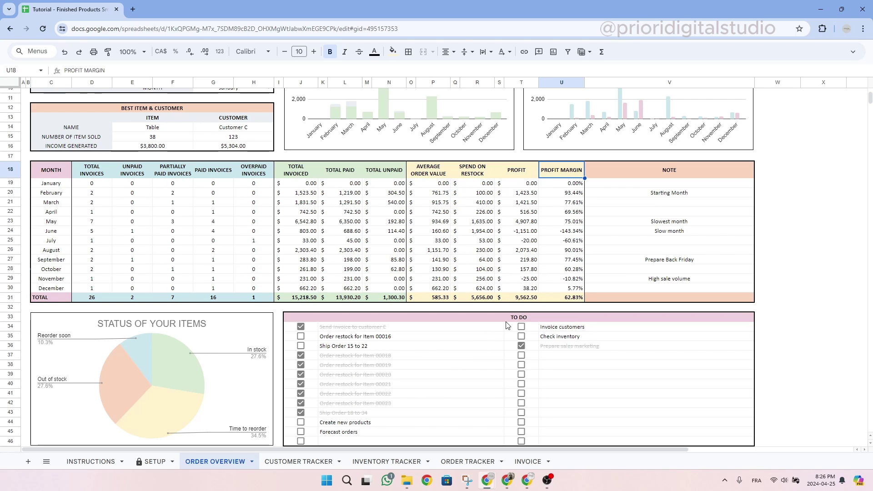
left_click_drag(516, 317, 455, 440)
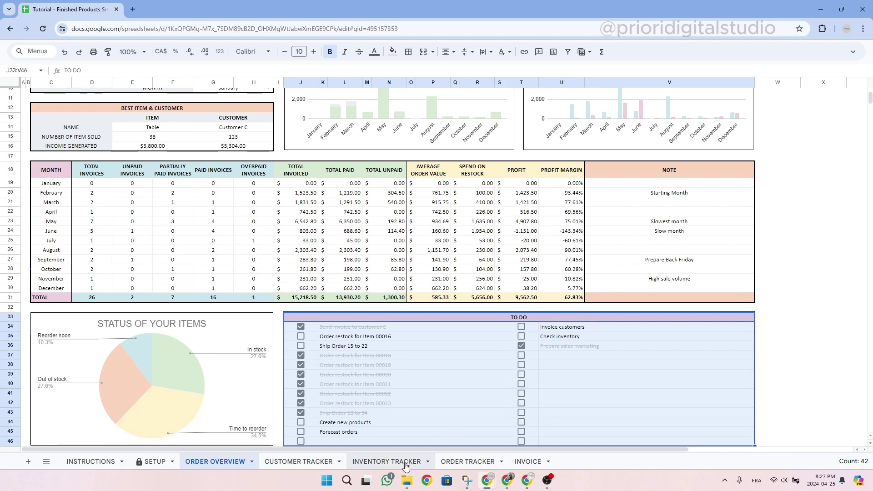
left_click(315, 464)
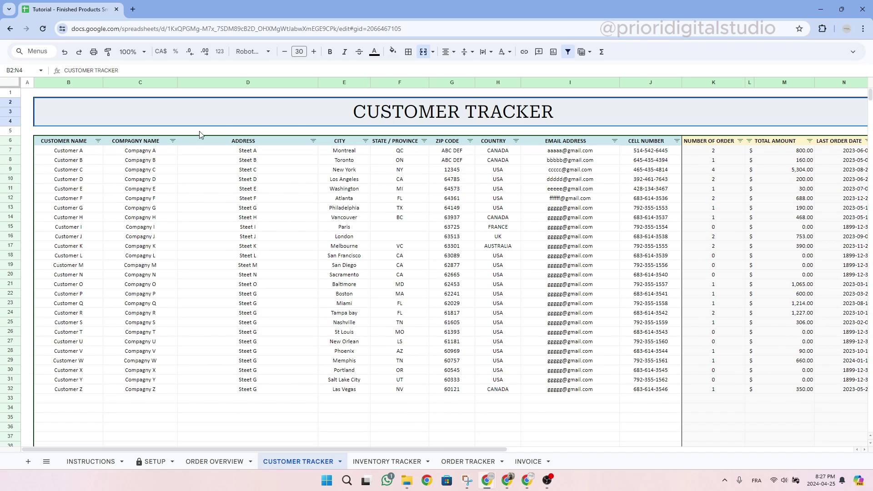
left_click_drag(69, 152, 69, 325)
left_click_drag(158, 164, 150, 323)
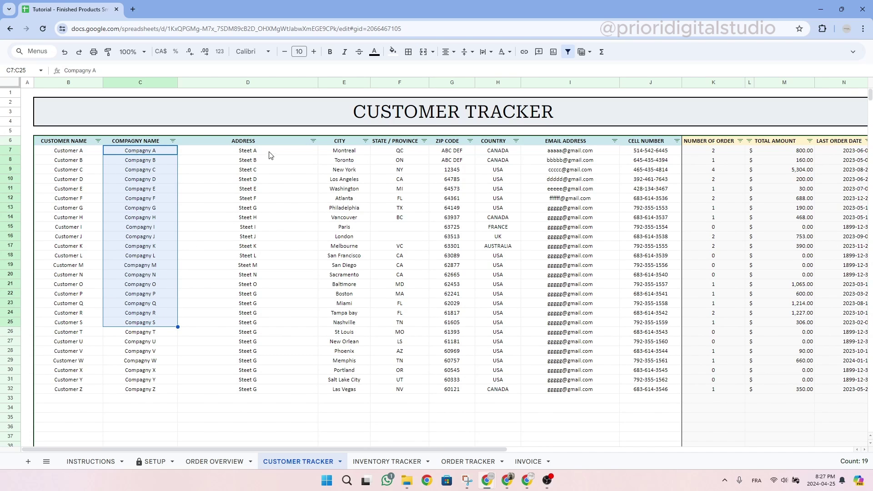
left_click_drag(270, 153, 299, 221)
key("Right")
key("Right")
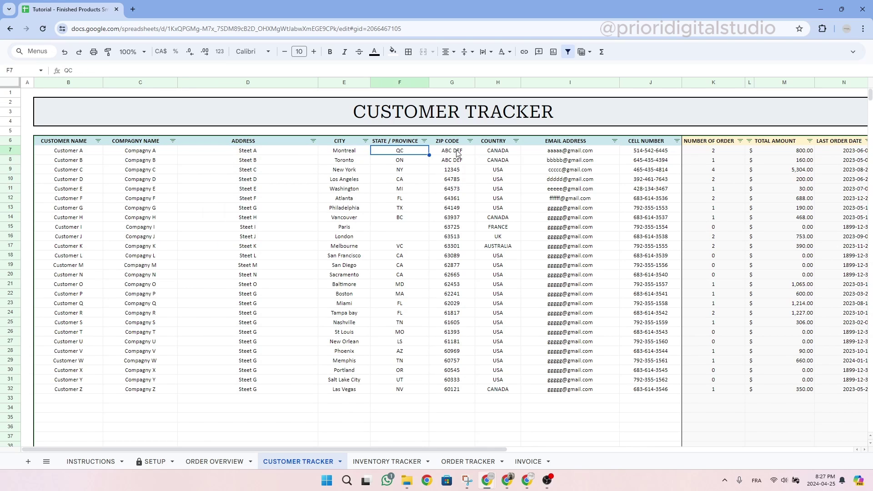
left_click_drag(467, 153, 457, 274)
left_click_drag(497, 152, 509, 294)
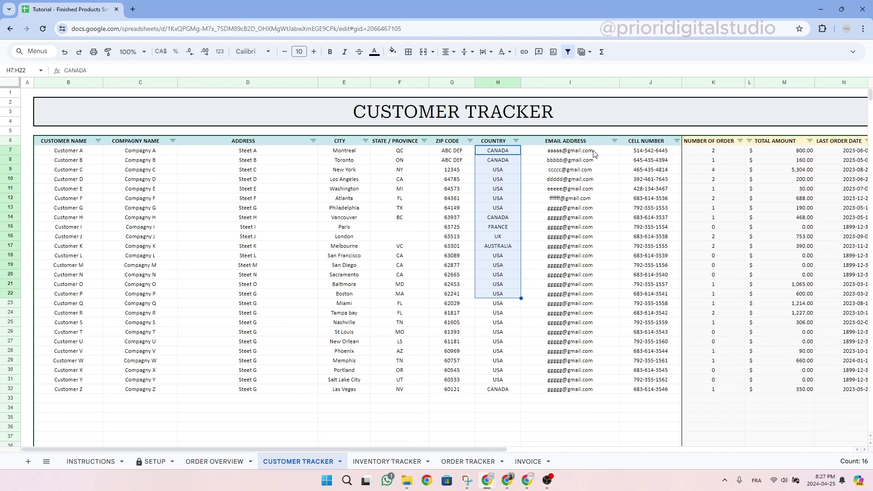
left_click_drag(594, 153, 610, 300)
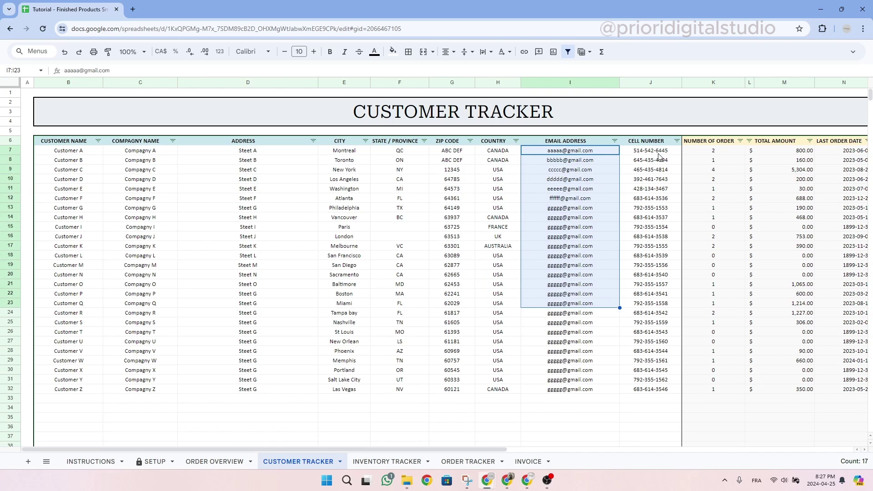
left_click_drag(660, 154, 648, 263)
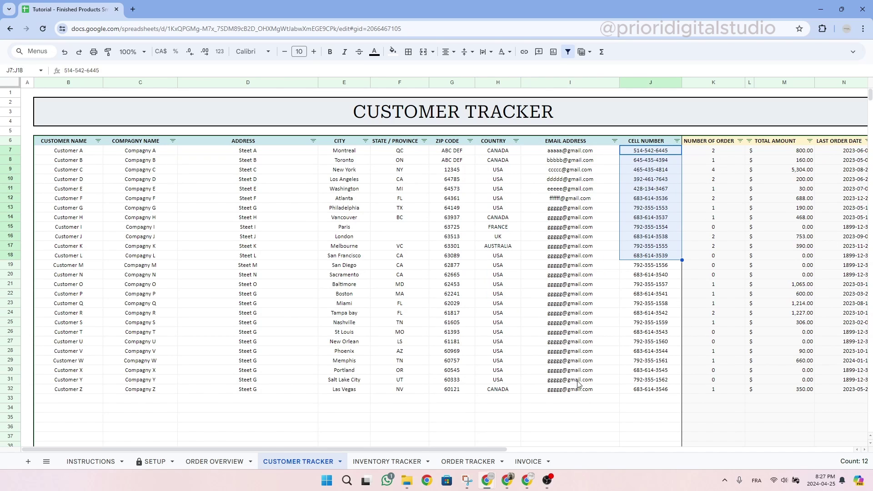
left_click(642, 323)
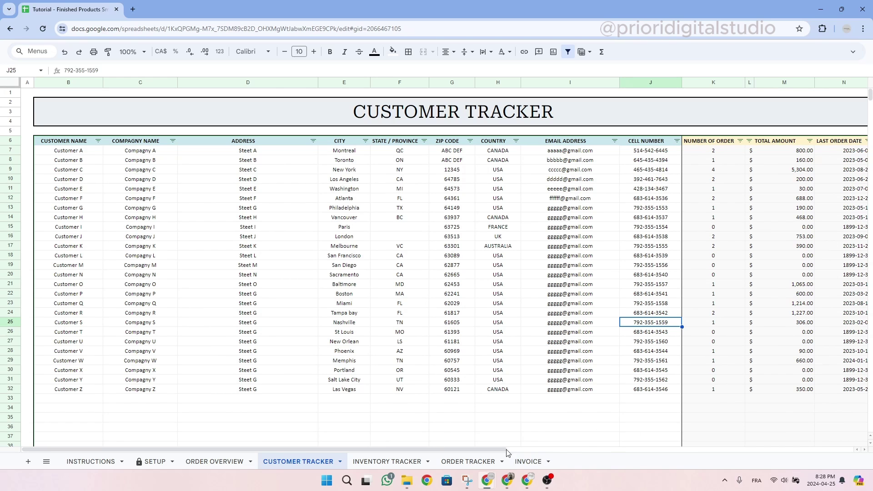
left_click_drag(495, 450, 533, 456)
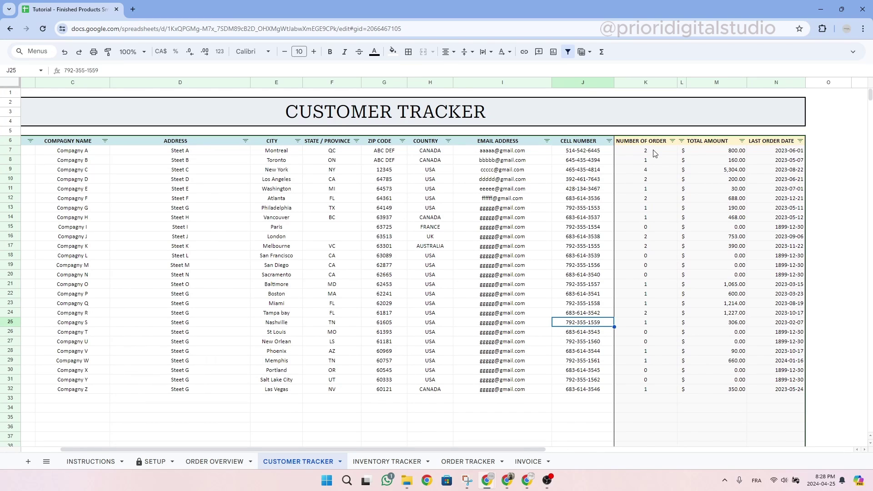
left_click_drag(654, 153, 656, 361)
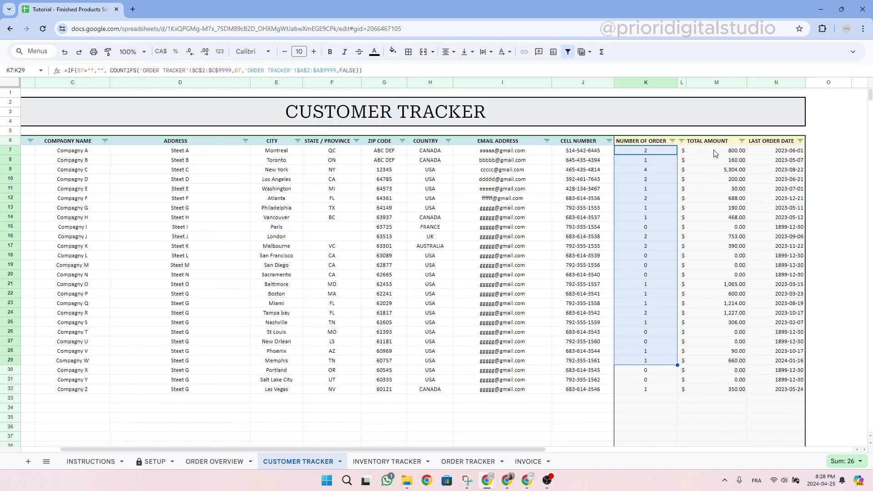
left_click_drag(713, 154, 722, 313)
left_click_drag(791, 157, 793, 340)
Open the INVENTORY TRACKER sheet and highlight the ITEM TRACKER table
left_click(386, 462)
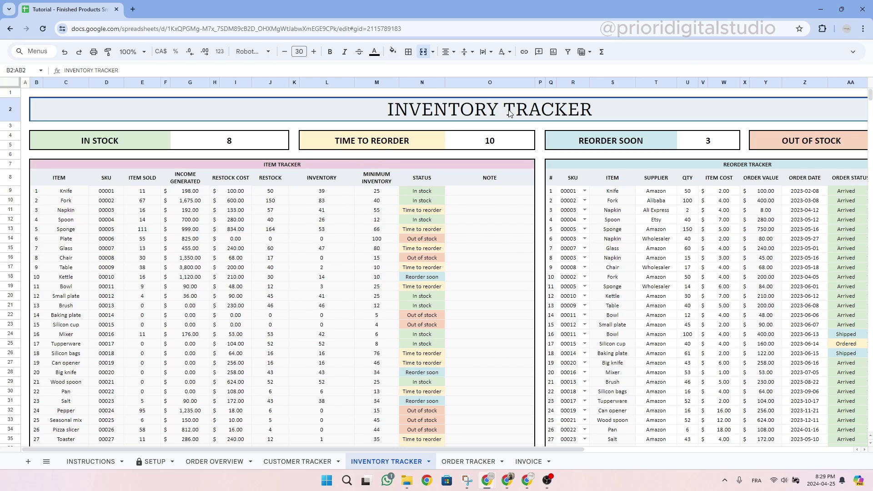
left_click_drag(284, 167, 286, 400)
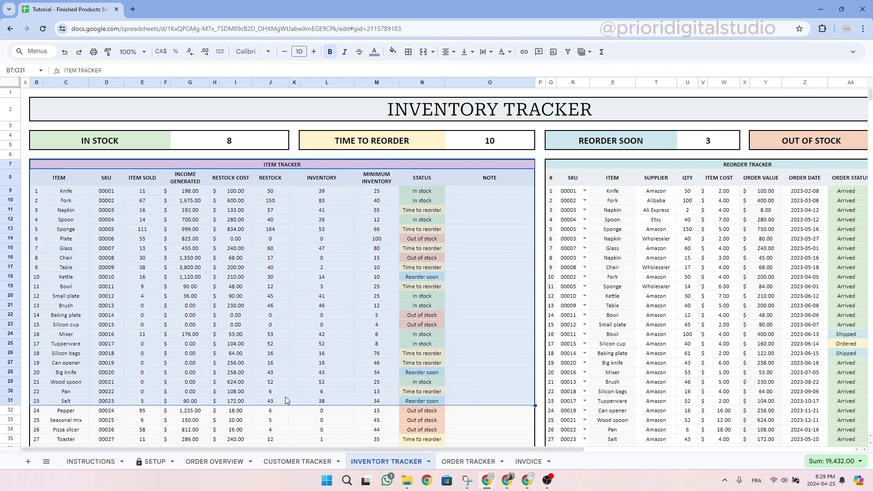
left_click(775, 168)
left_click_drag(509, 448, 604, 410)
left_click_drag(594, 446, 620, 443)
Inspect the reorder SKU choices, item name formula, and Supplier and QTY columns
left_click(472, 276)
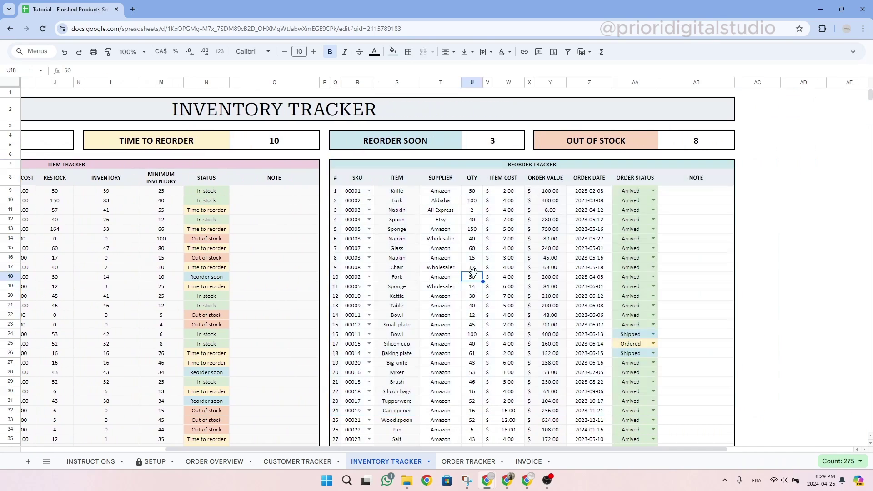
left_click(369, 190)
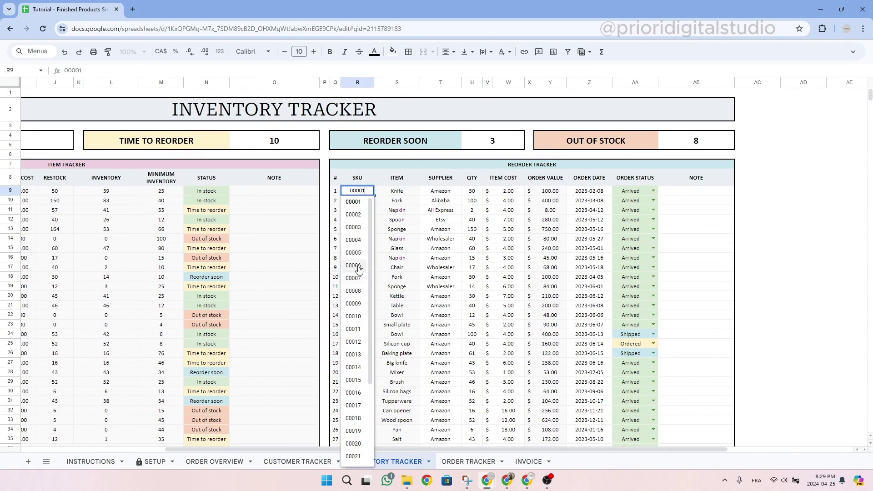
left_click(411, 195)
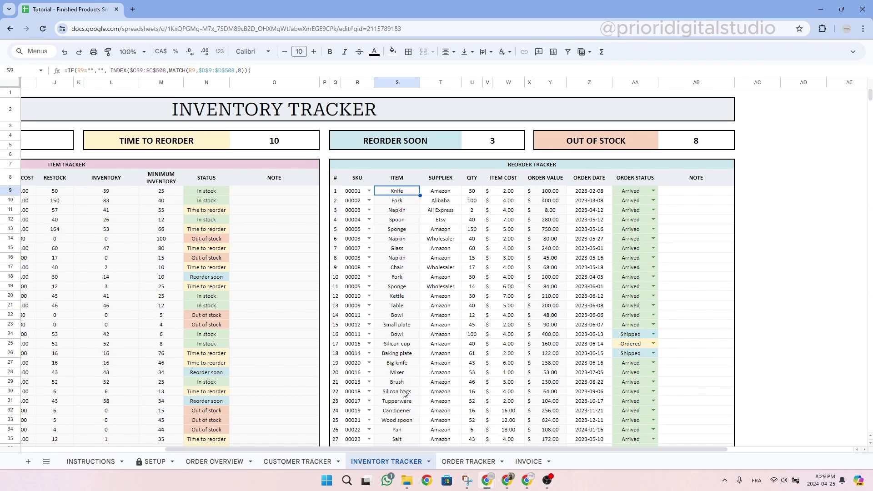
left_click(441, 192)
left_click_drag(443, 192, 444, 383)
left_click_drag(473, 192, 472, 314)
Review the Item Cost, Order Value and Order Date columns and the order status options
left_click(513, 191)
left_click_drag(512, 190, 509, 354)
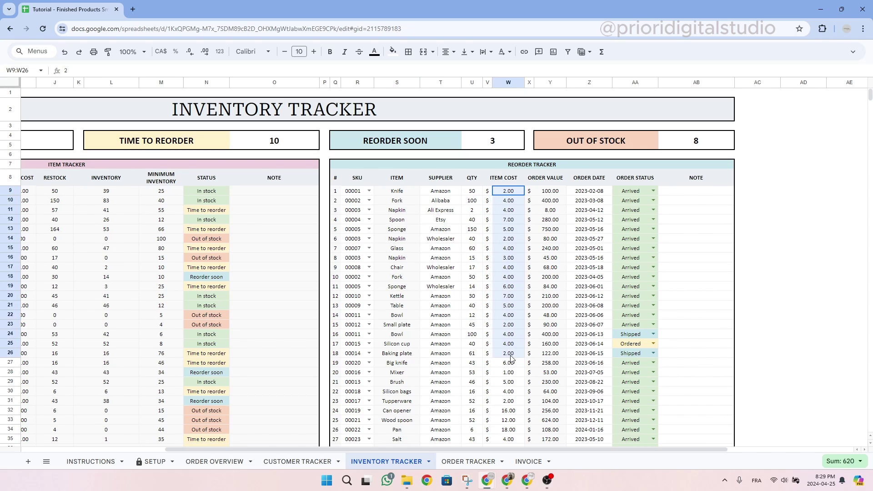
left_click(555, 192)
left_click_drag(556, 209, 556, 335)
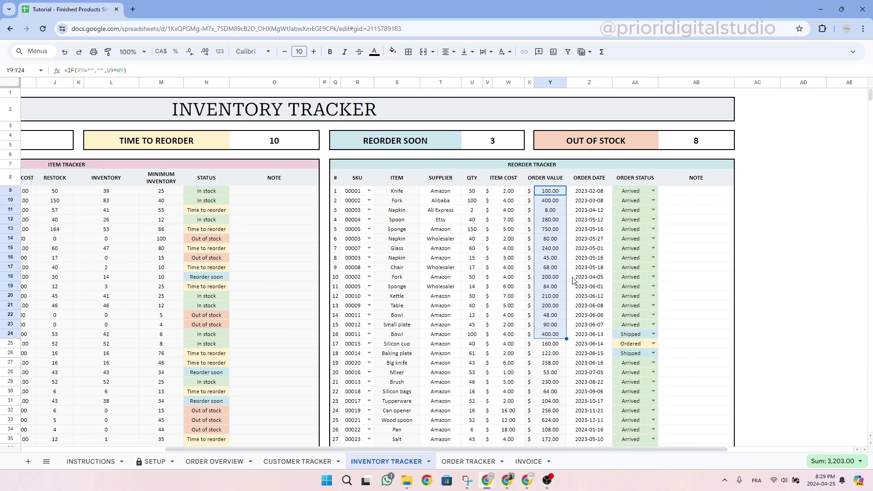
left_click_drag(591, 191, 591, 363)
left_click(651, 191)
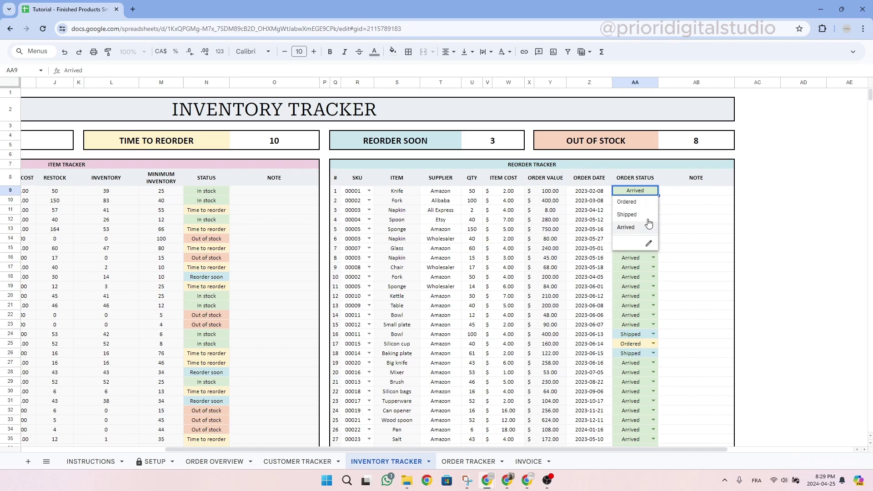
left_click(672, 229)
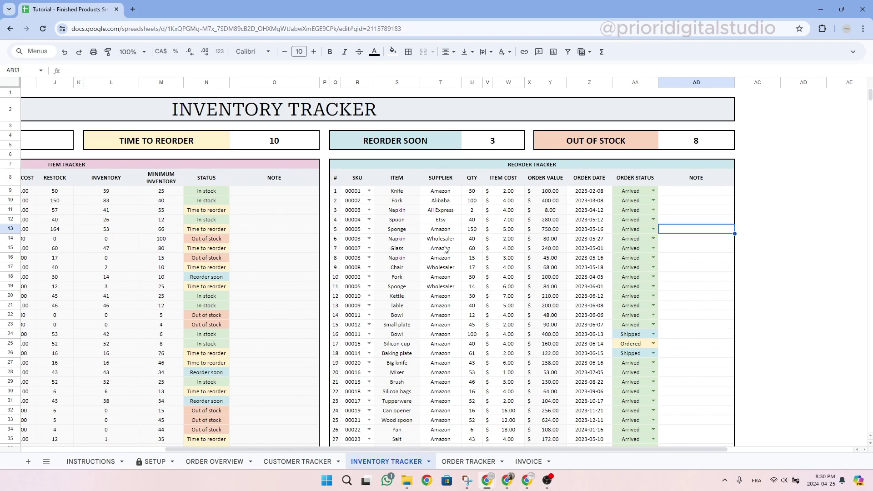
Choose SKU 00029 (chopsticks) in the next empty Reorder Tracker row
scroll(445, 255, "down", 2)
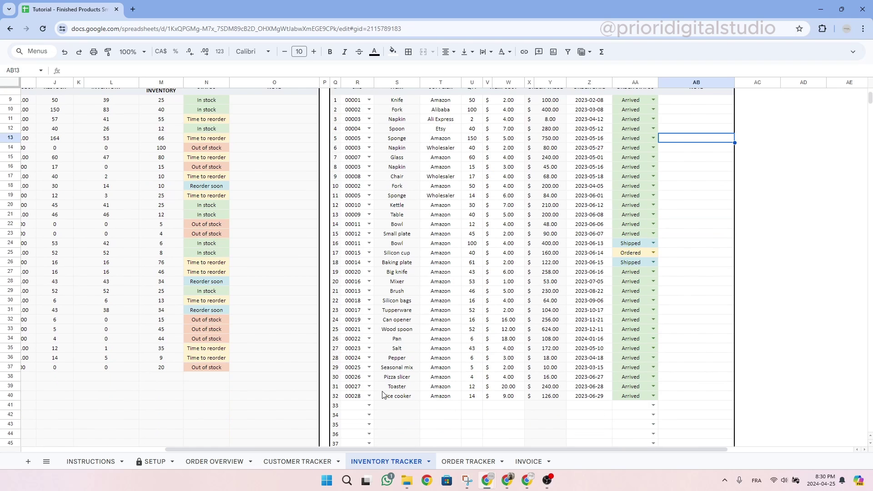
left_click(369, 405)
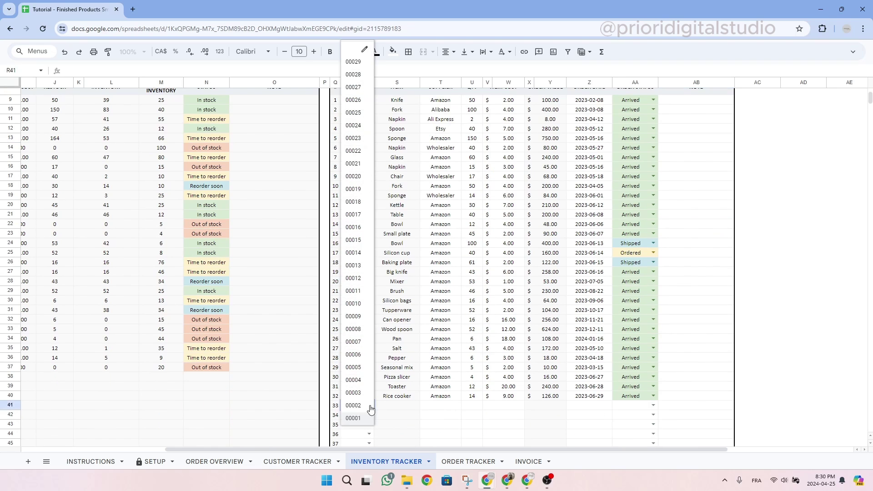
left_click(360, 64)
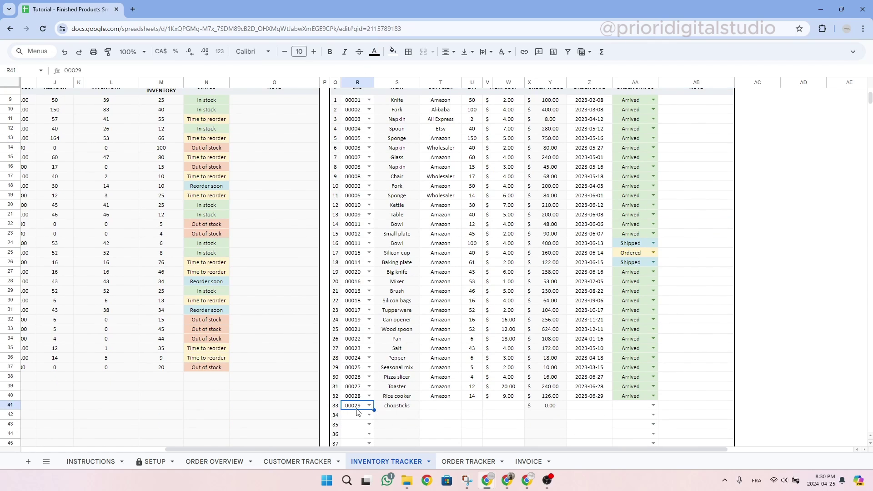
left_click(375, 408)
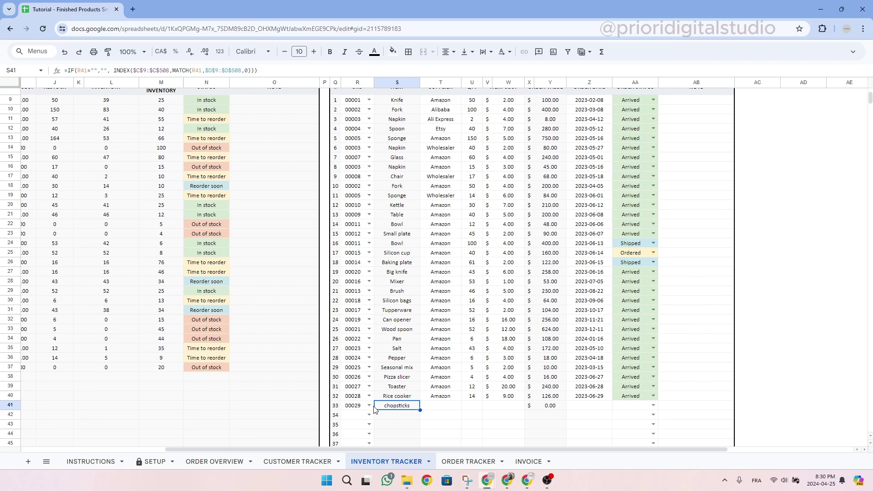
Enter supplier Costco, quantity 20 and item cost 1.00, giving an order value of 20.00
left_click(445, 408)
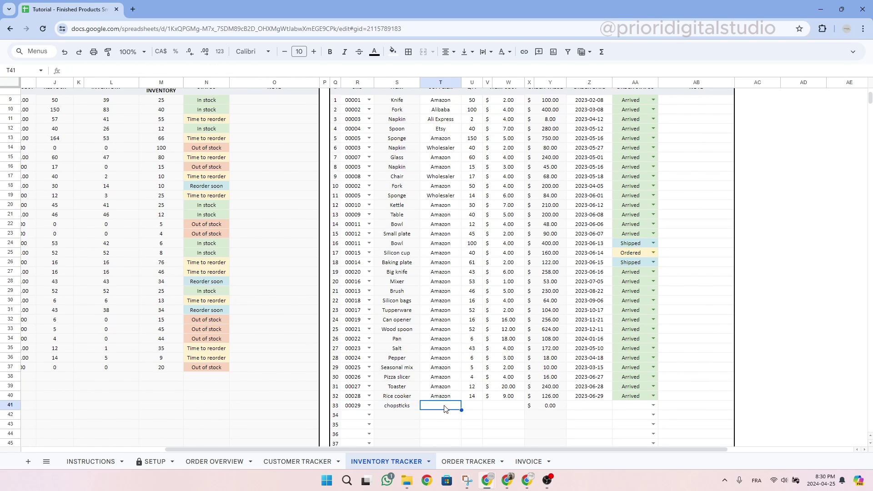
type("aostco")
key("Tab")
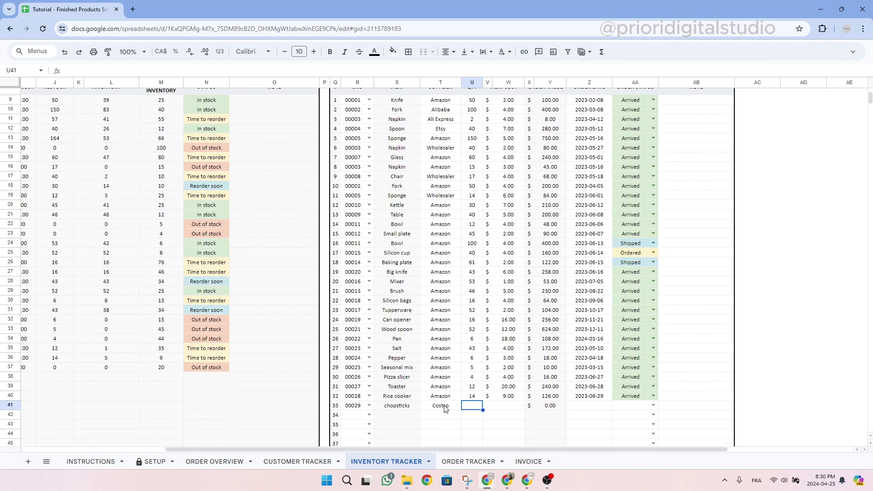
type("20")
key("Tab")
key("Tab")
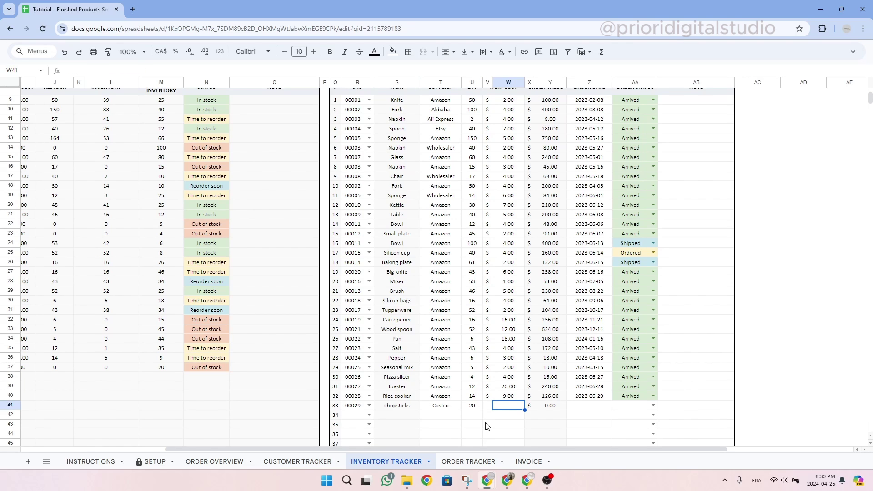
type("1")
key("Return")
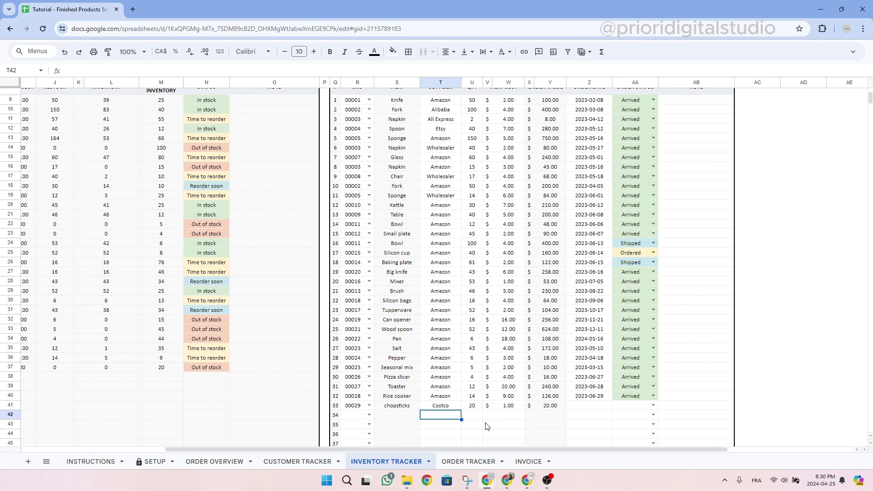
left_click(542, 409)
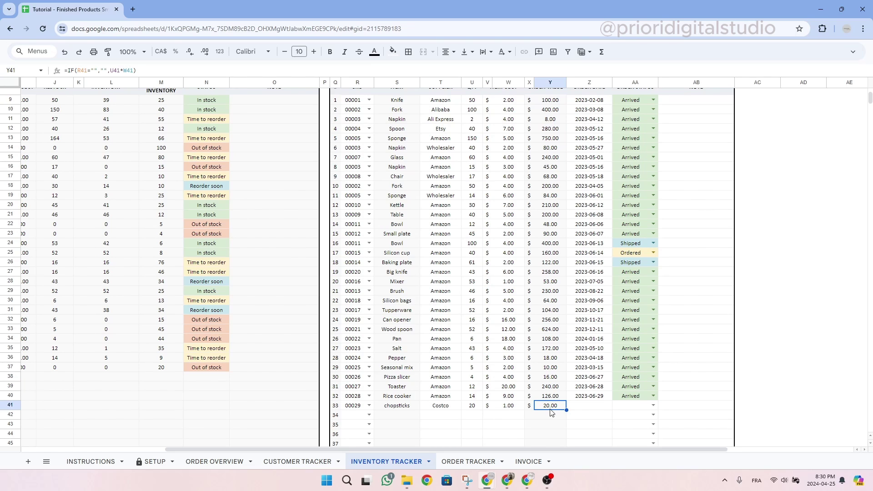
Date the reorder 2024-04-24 and set its status to Ordered
double_click(585, 407)
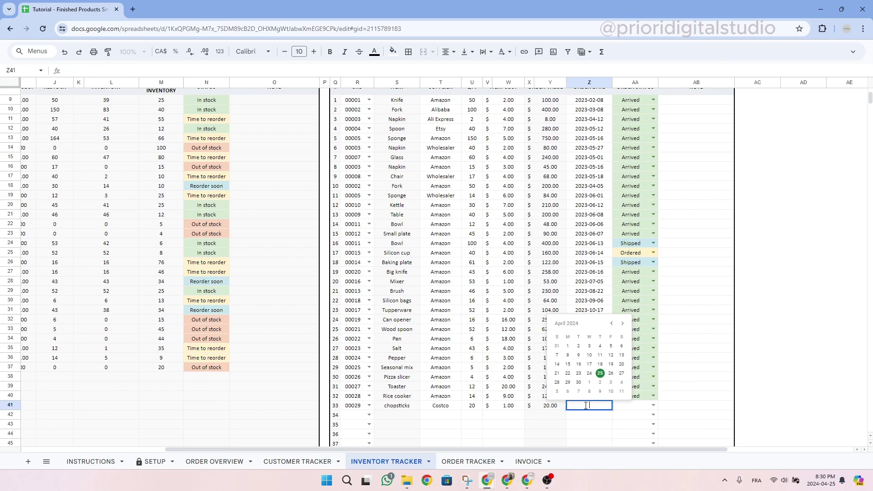
left_click(589, 372)
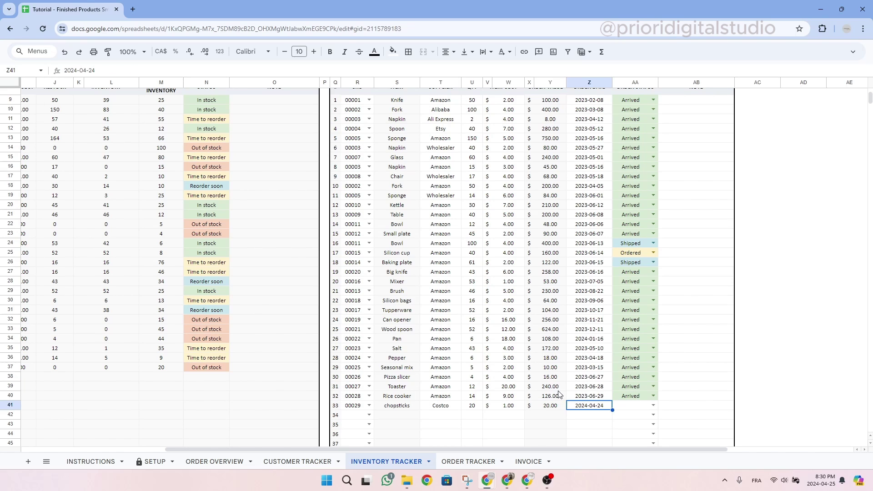
left_click(653, 405)
left_click(626, 392)
left_click_drag(639, 449, 494, 447)
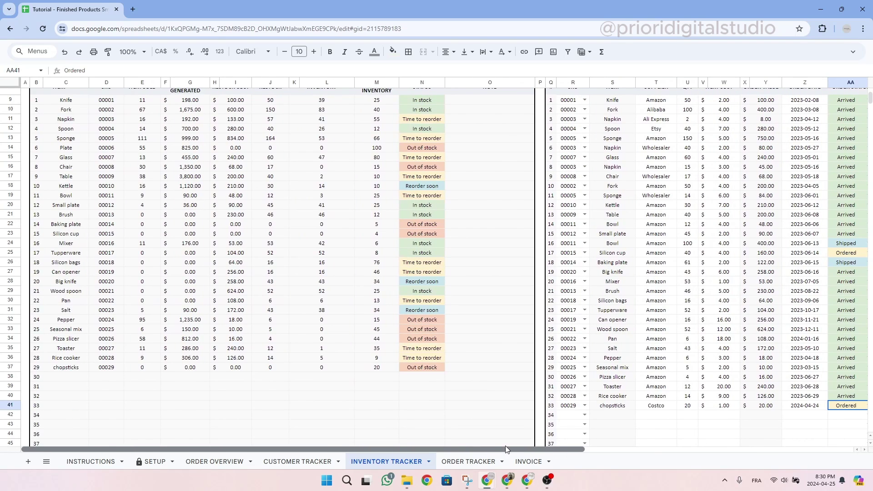
scroll(377, 402, "up", 2)
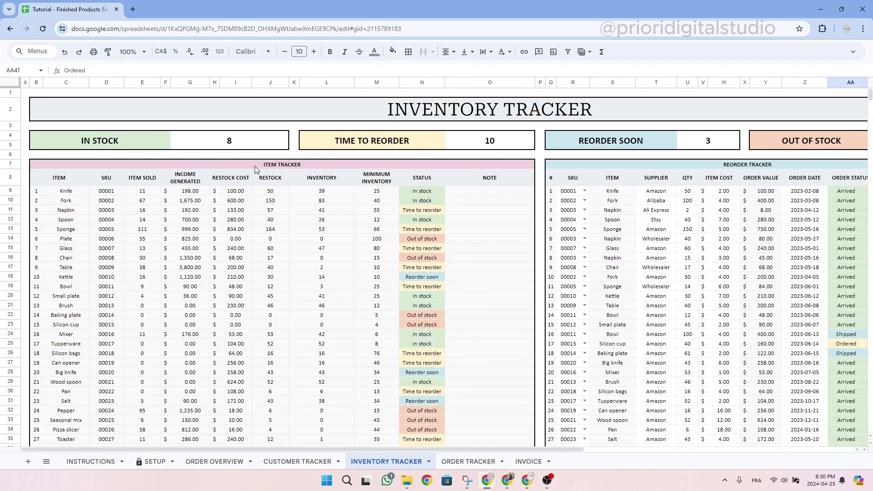
left_click(66, 178)
left_click_drag(142, 178, 156, 268)
left_click_drag(185, 178, 189, 286)
left_click(236, 177)
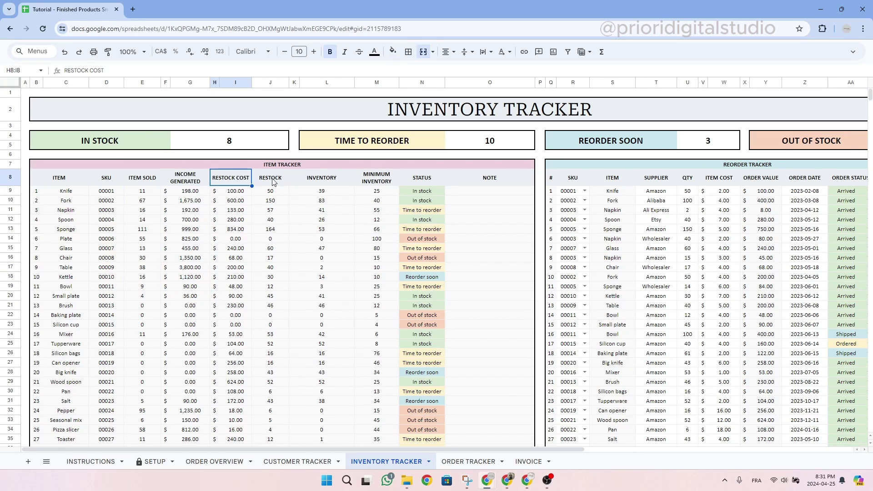
left_click(272, 182)
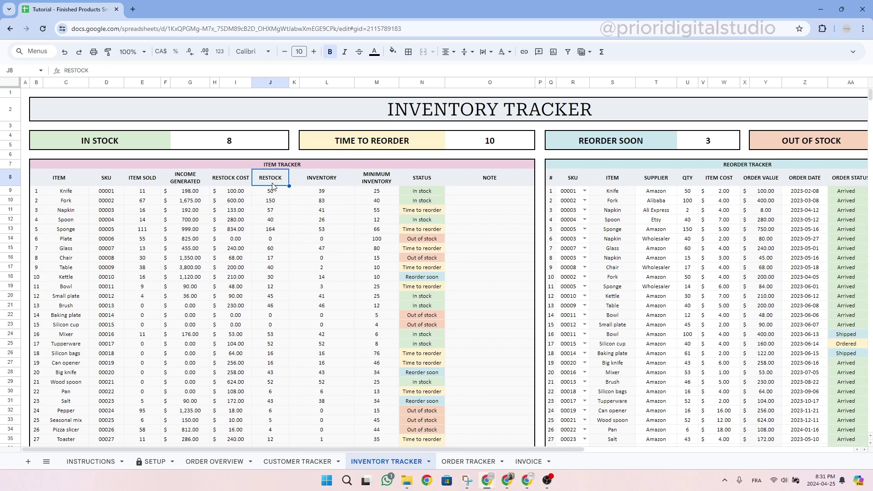
left_click(337, 178)
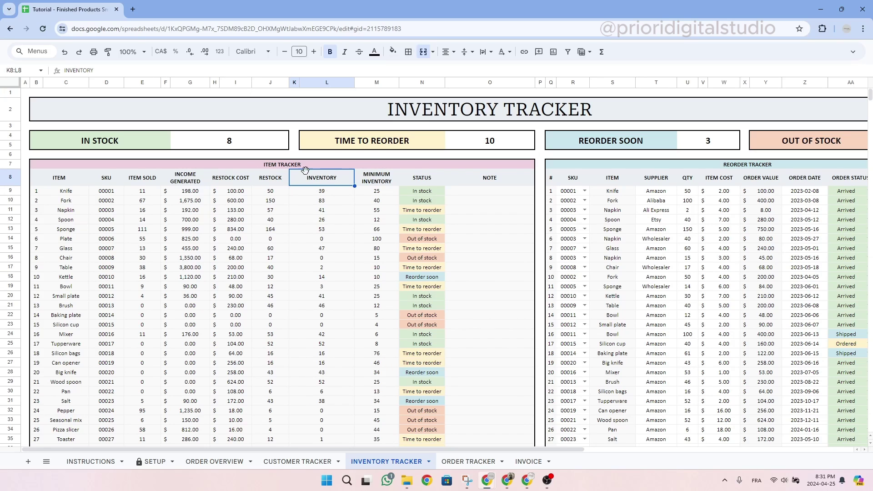
left_click(390, 180)
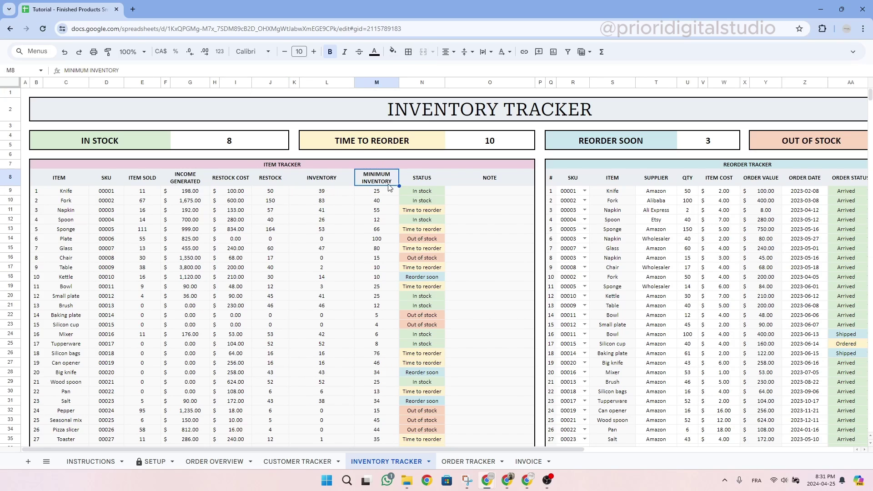
left_click(421, 182)
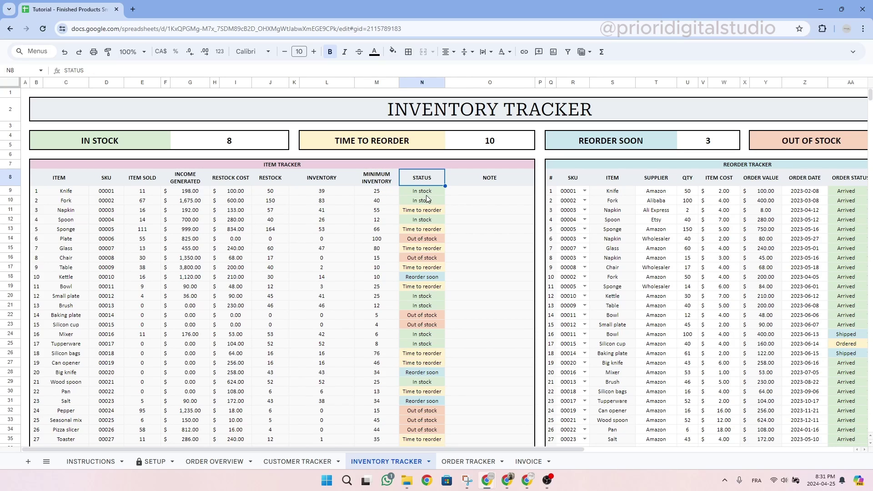
left_click_drag(429, 193, 419, 401)
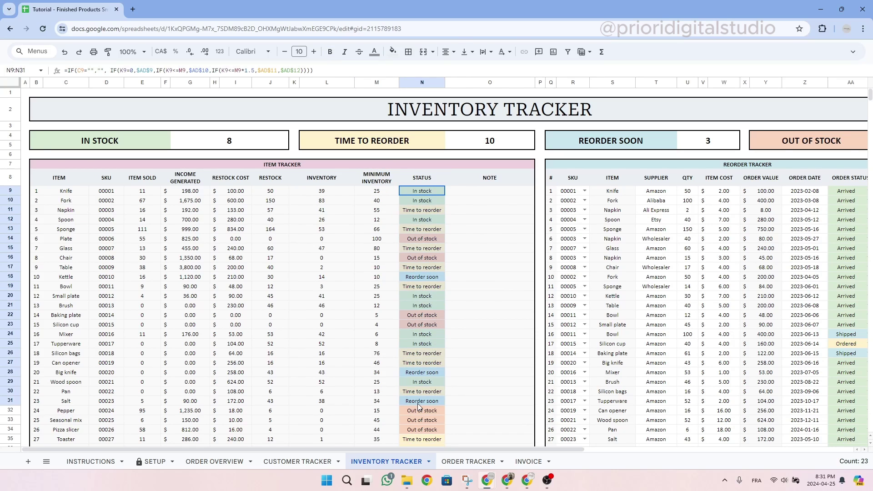
left_click(432, 179)
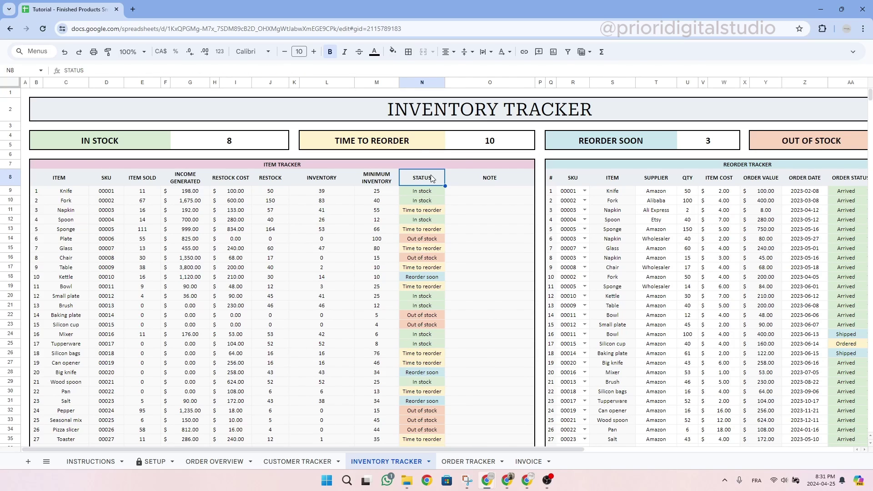
left_click(430, 210)
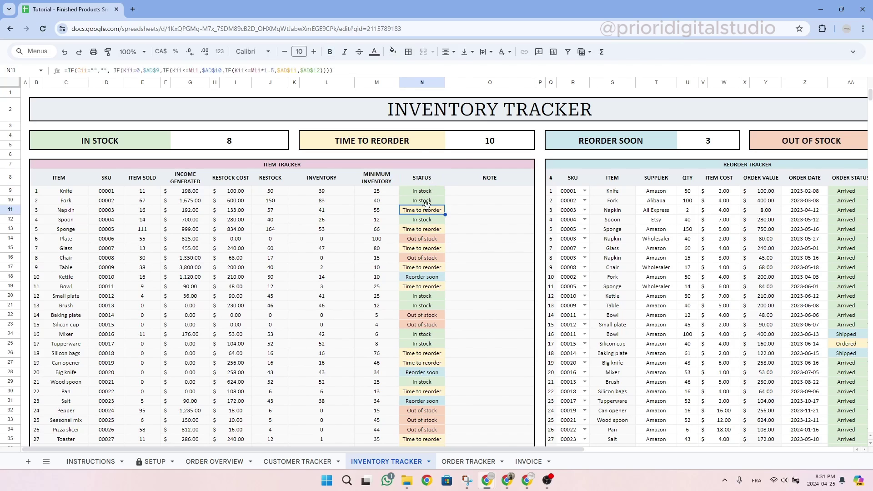
left_click(429, 276)
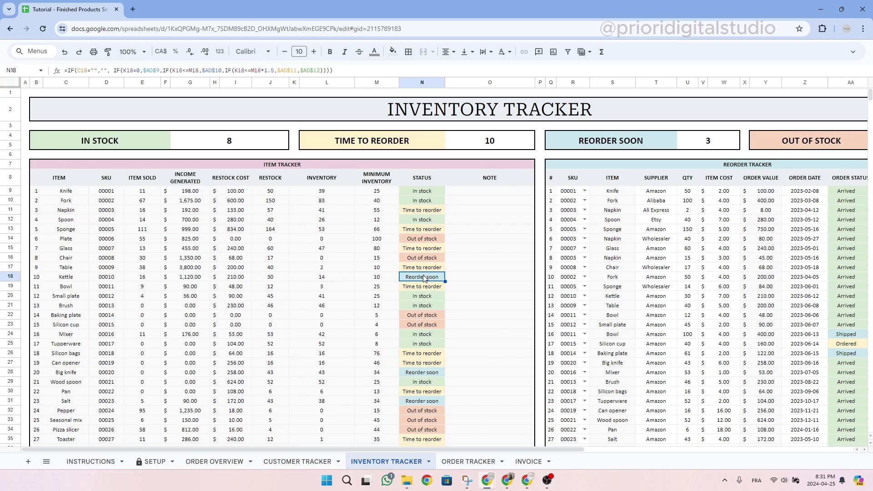
left_click(129, 138)
left_click(380, 136)
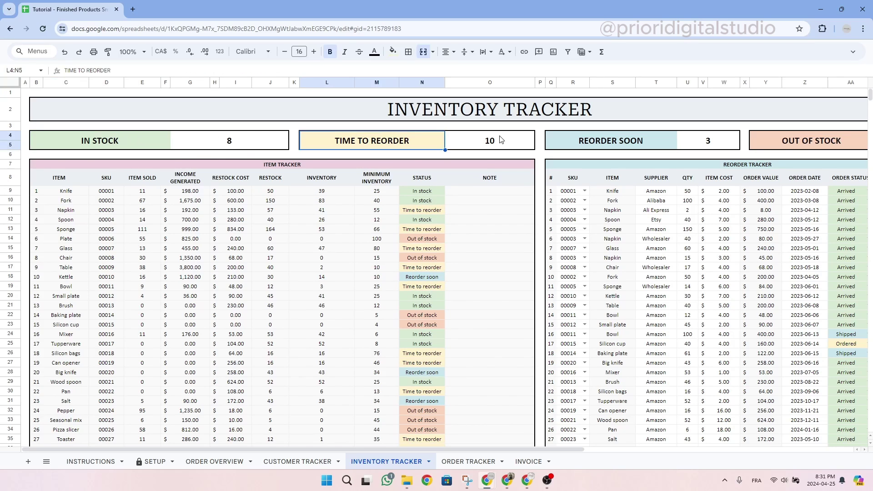
left_click(610, 142)
left_click(816, 143)
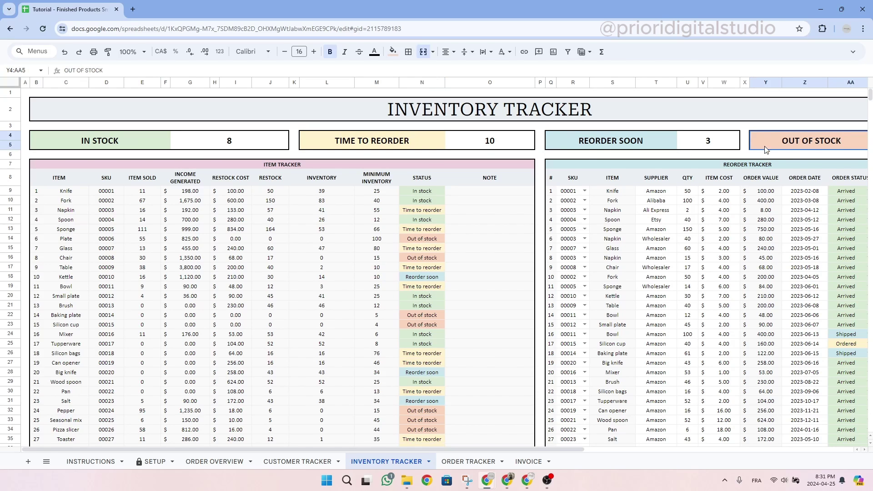
left_click(203, 139)
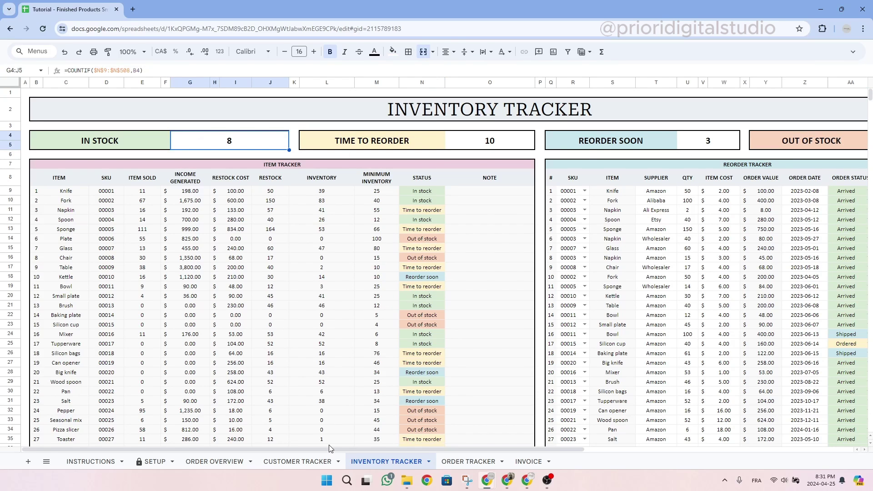
left_click_drag(329, 448, 438, 448)
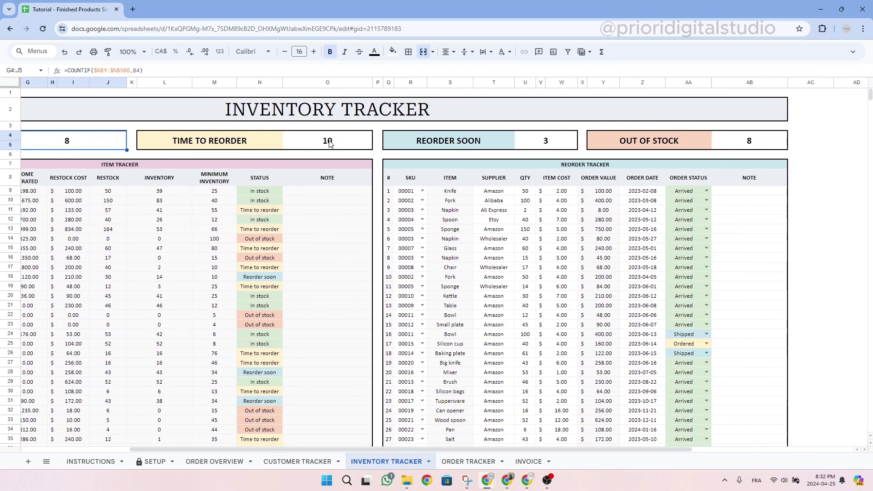
left_click(330, 142)
left_click(551, 139)
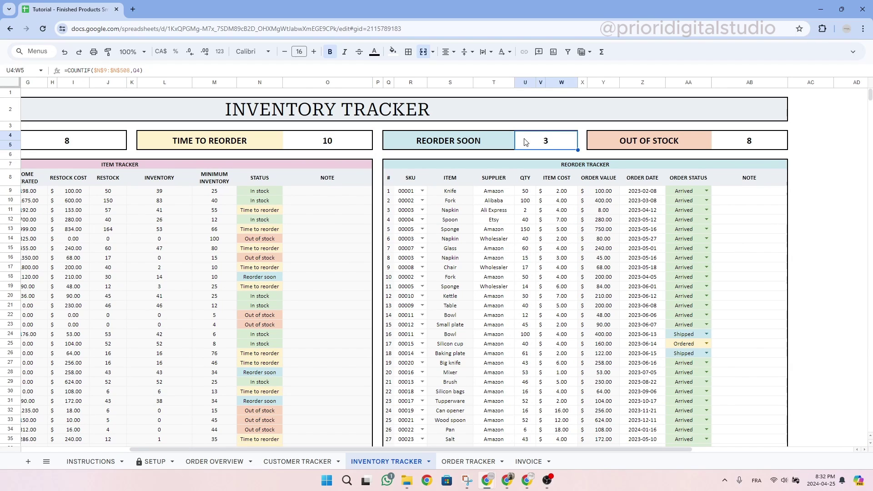
left_click(755, 145)
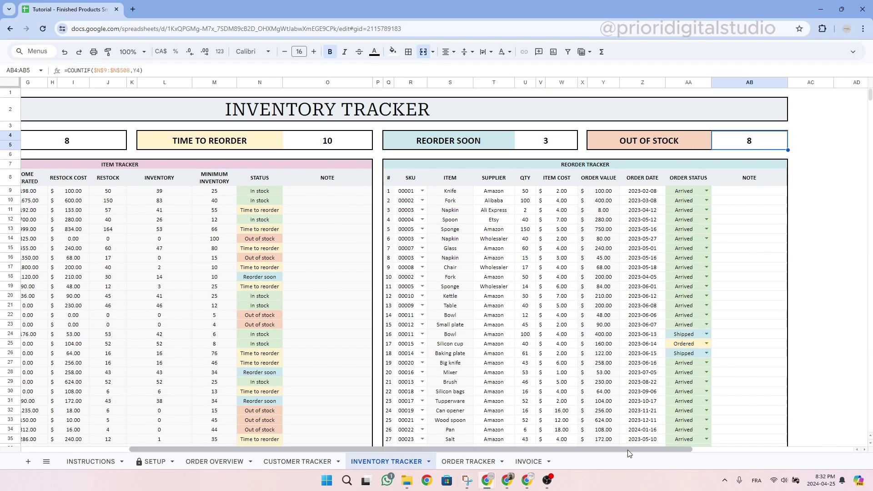
left_click_drag(627, 449, 409, 430)
scroll(162, 244, "down", 5)
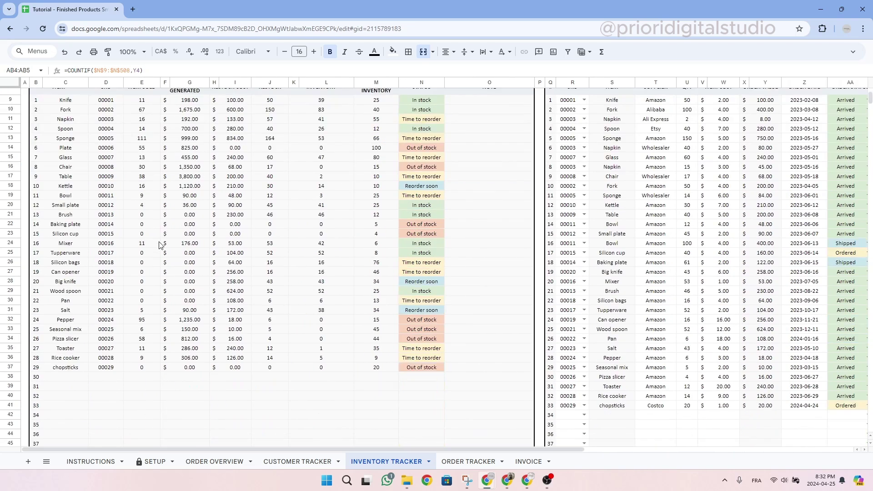
left_click_drag(89, 275, 441, 285)
scroll(153, 282, "up", 6)
scroll(153, 283, "down", 3)
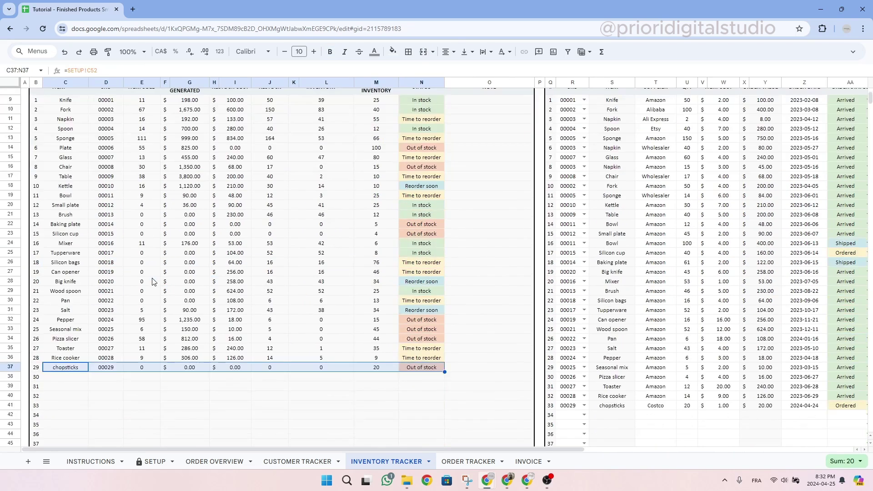
left_click(141, 371)
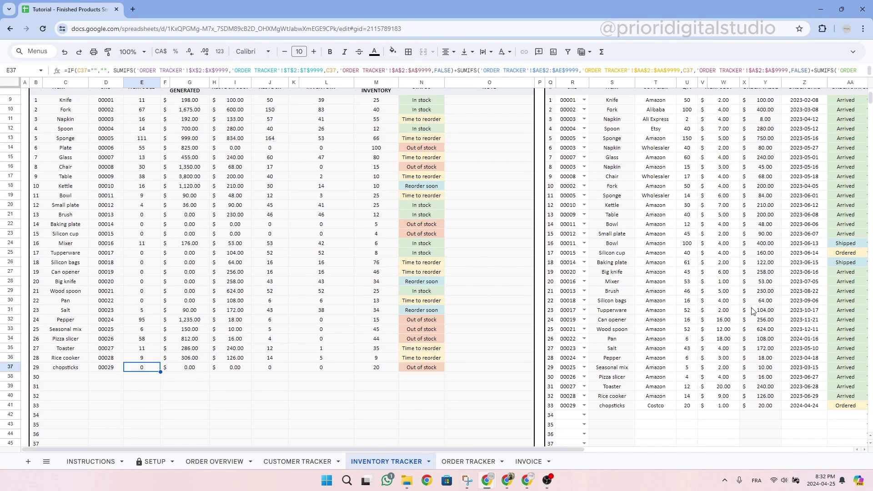
left_click_drag(869, 104, 868, 93)
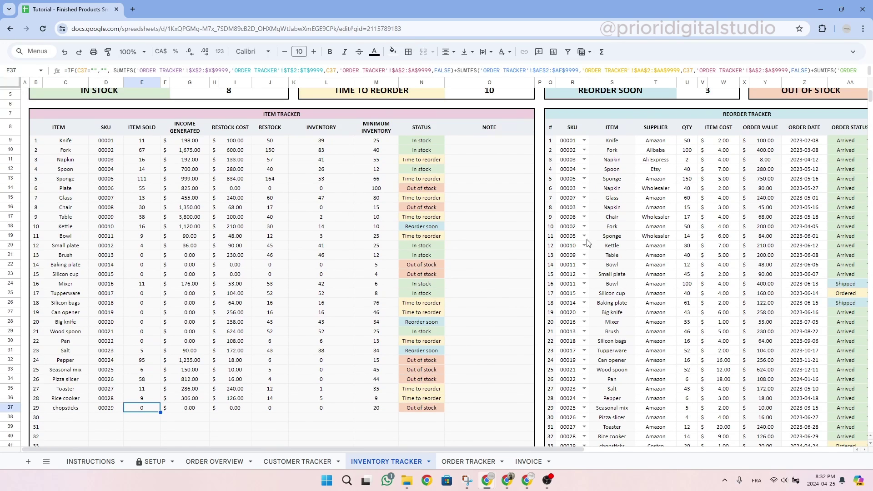
left_click(272, 410)
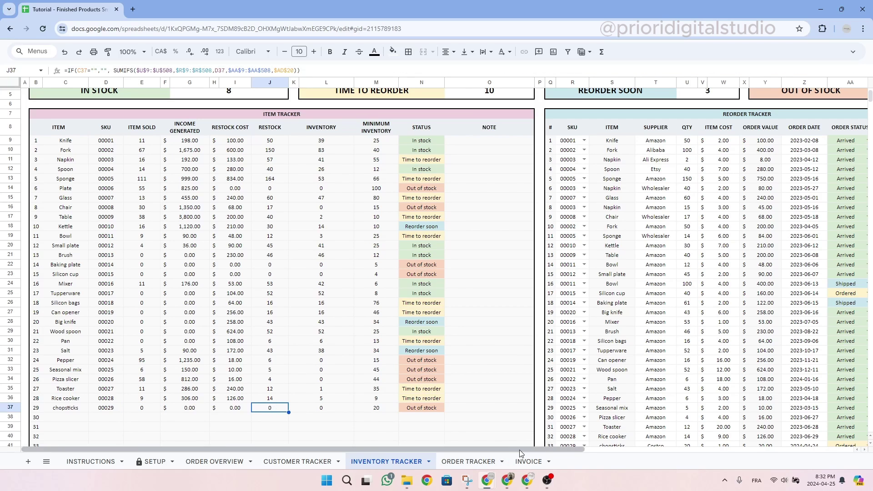
left_click_drag(519, 449, 642, 449)
scroll(642, 415, "down", 4)
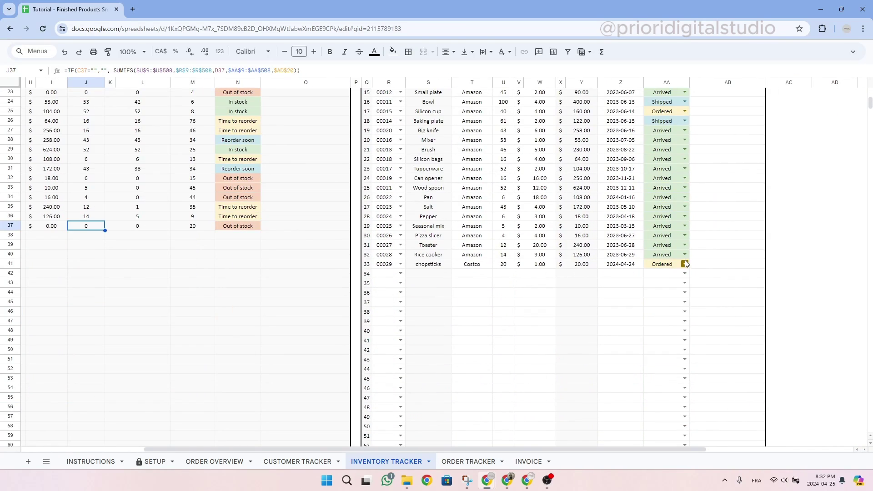
left_click(682, 265)
left_click(666, 301)
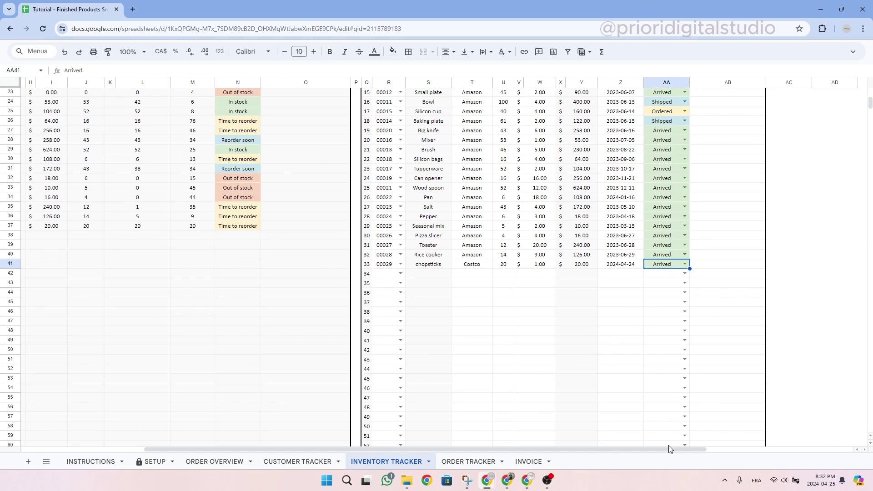
left_click_drag(668, 449, 465, 440)
scroll(462, 359, "up", 4)
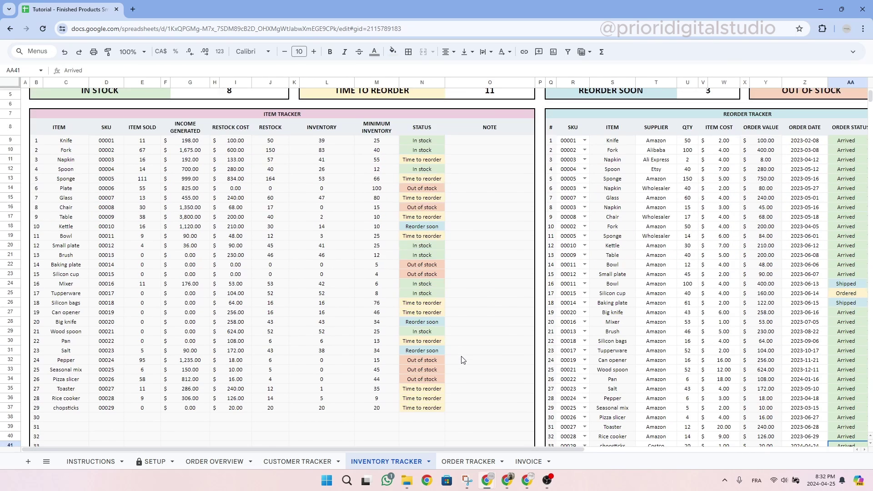
left_click(269, 411)
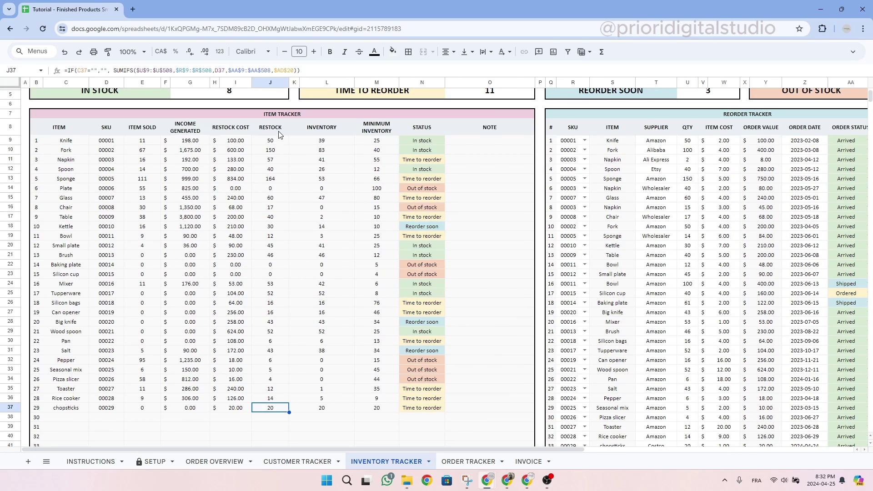
left_click(325, 409)
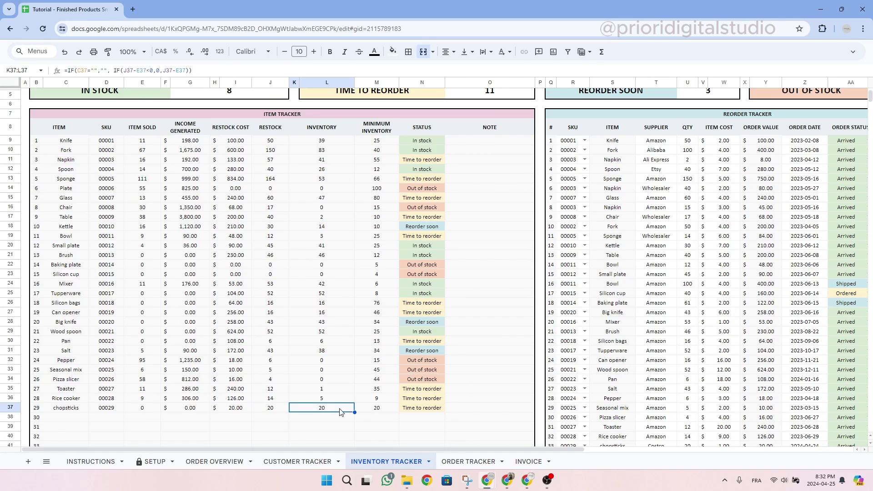
left_click(375, 409)
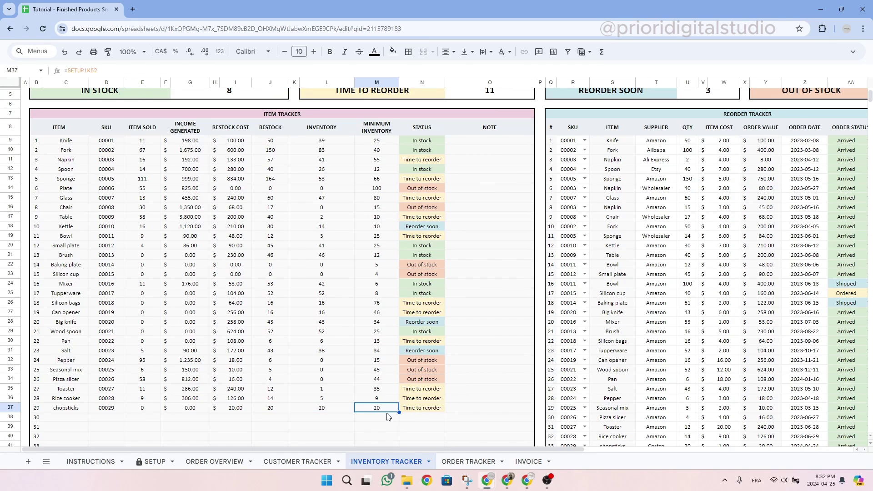
left_click(406, 408)
scroll(437, 371, "down", 2)
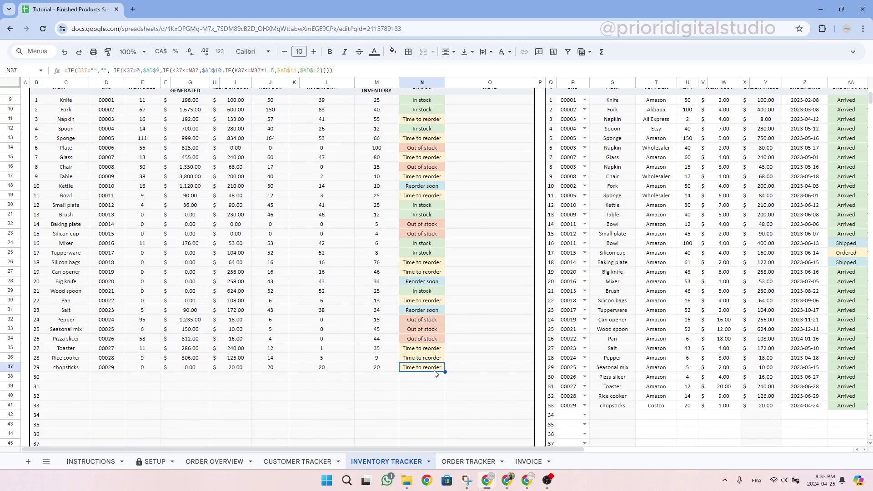
left_click(373, 371)
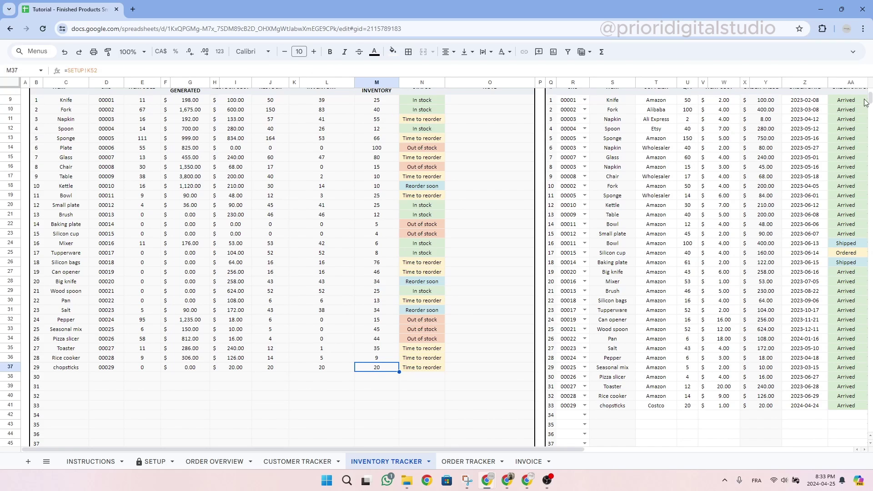
left_click_drag(868, 98, 869, 96)
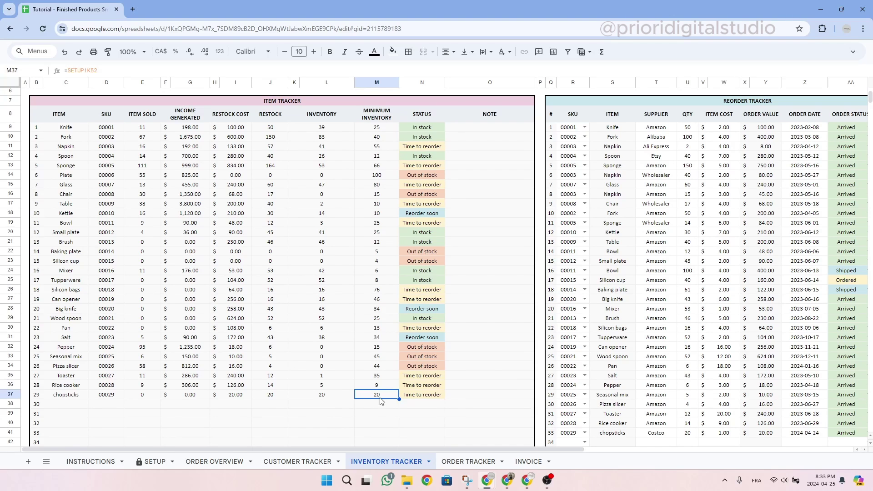
left_click(336, 398)
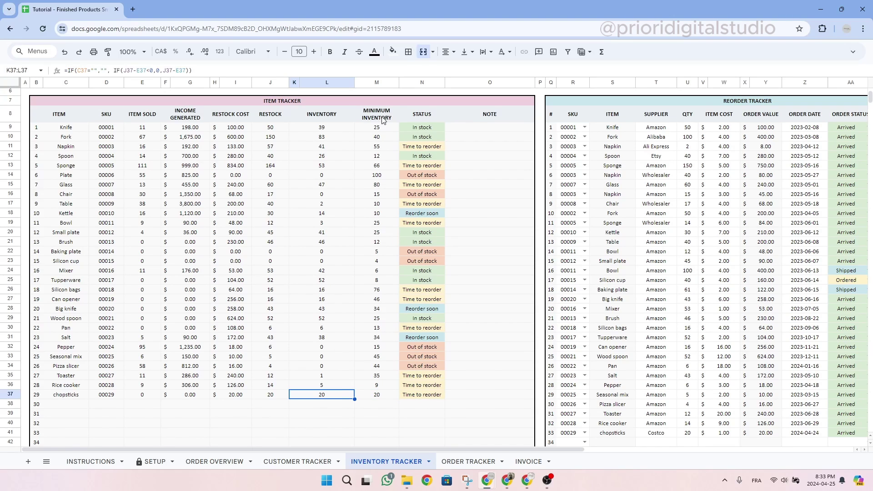
Change the chopsticks reorder quantity to 21, check the status formula, then set it to 50
left_click(687, 435)
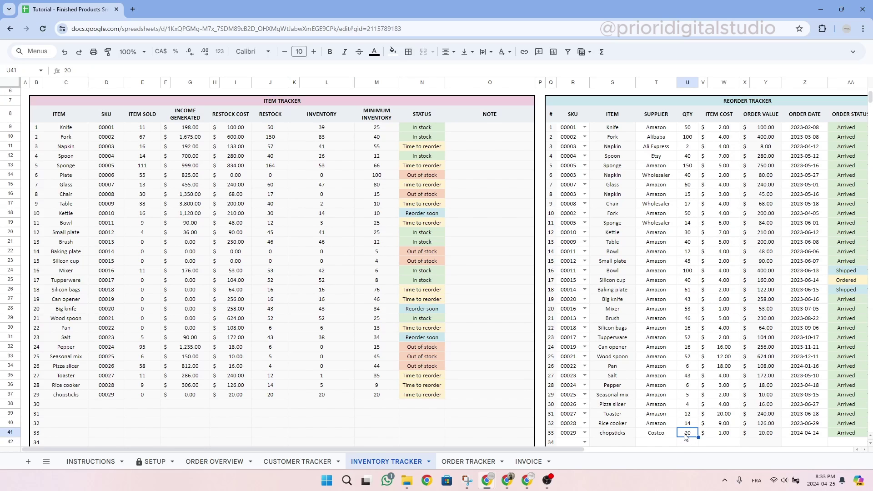
type("2")
key("Return")
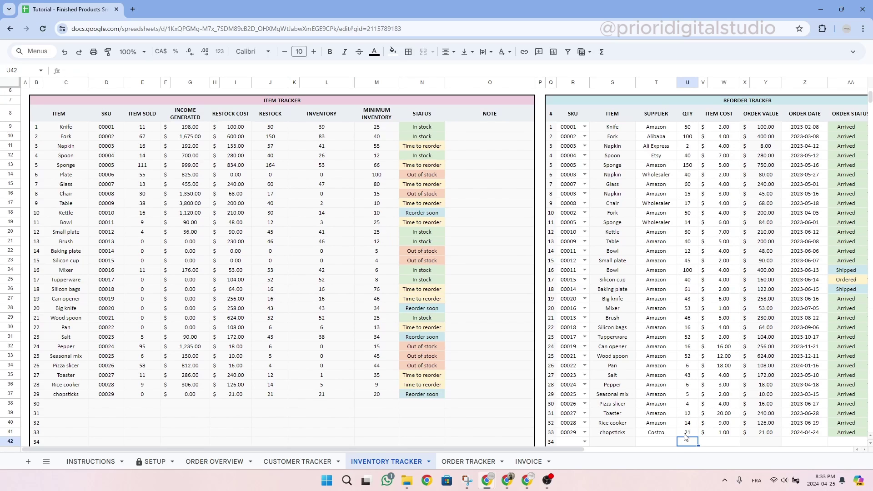
left_click(424, 393)
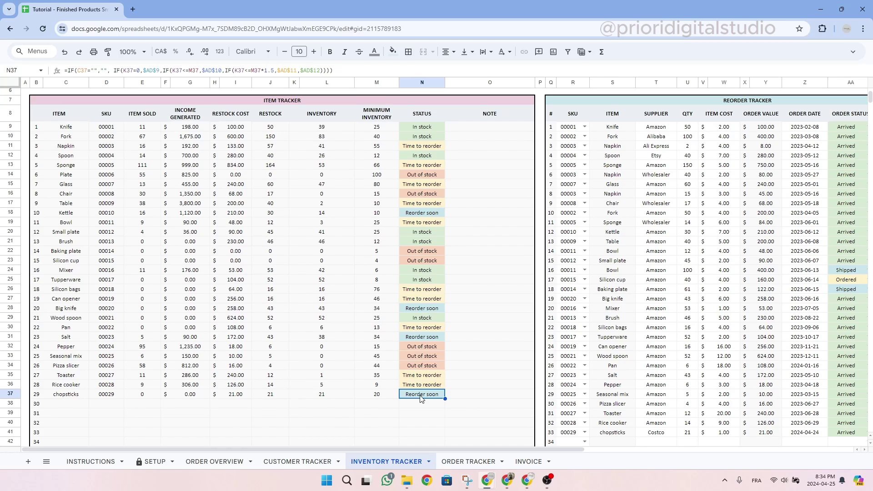
left_click(688, 432)
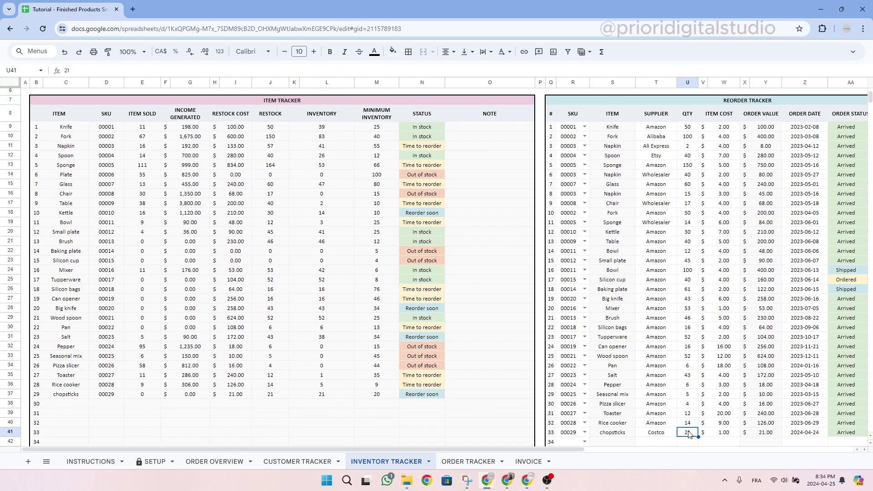
type("50")
key("Return")
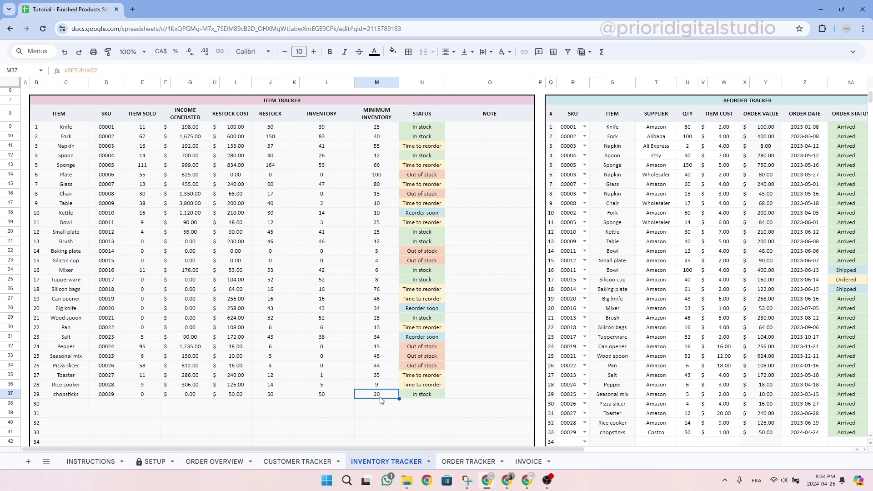
key("ctrl+shift+Page_Down")
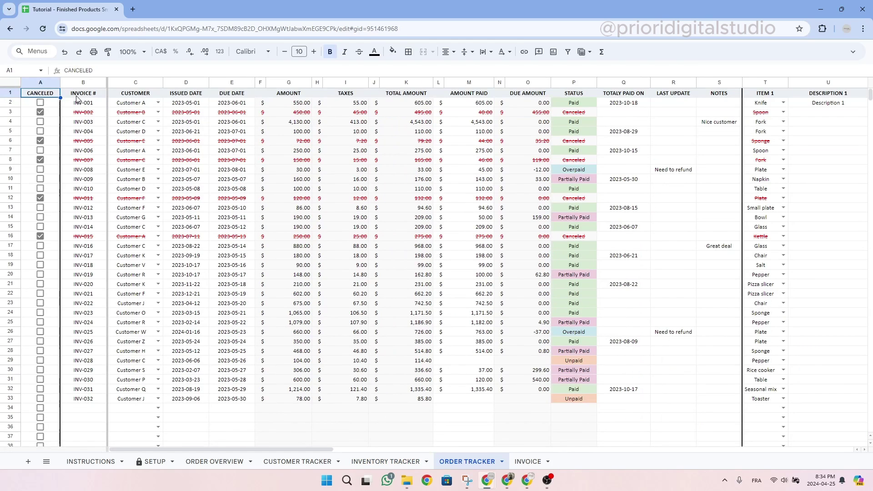
left_click(77, 96)
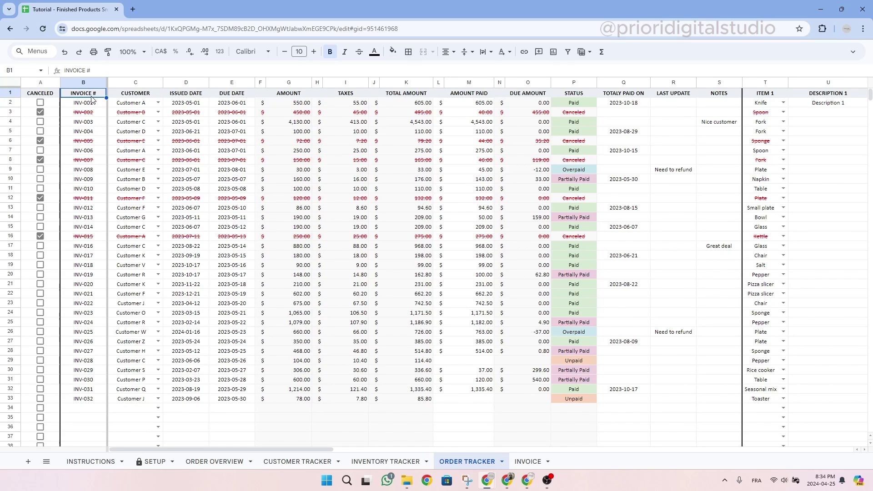
left_click(144, 96)
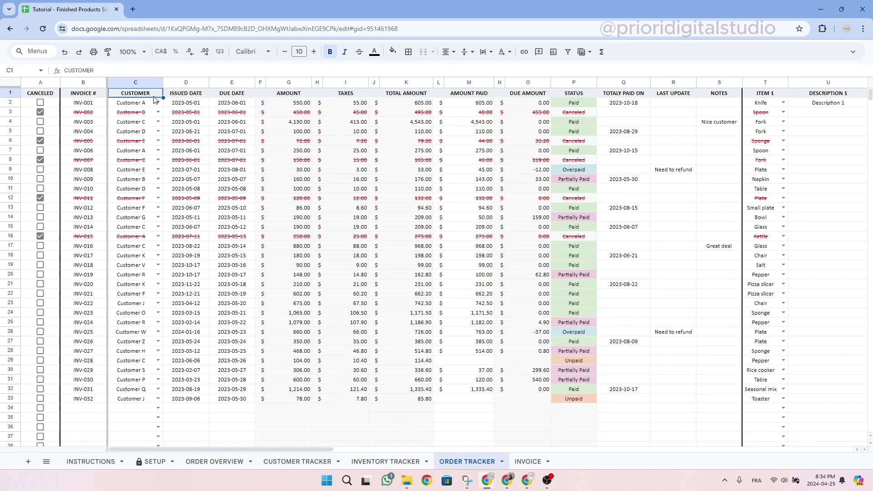
left_click(190, 96)
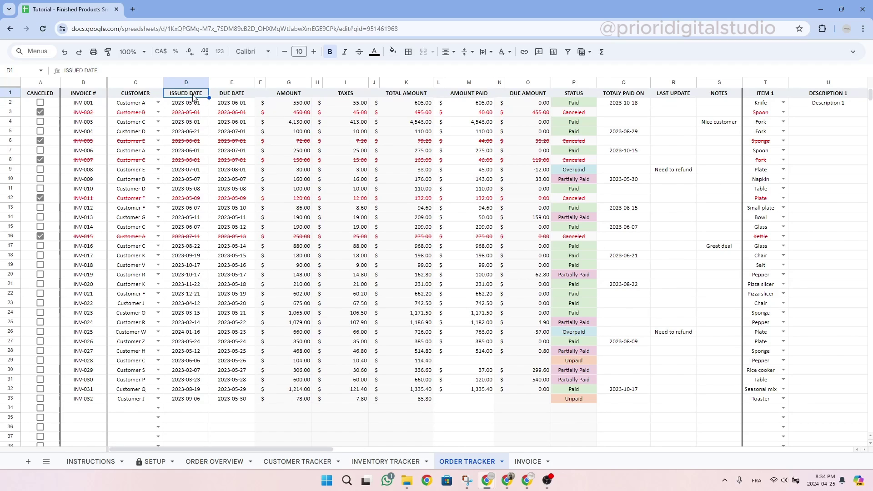
left_click(238, 96)
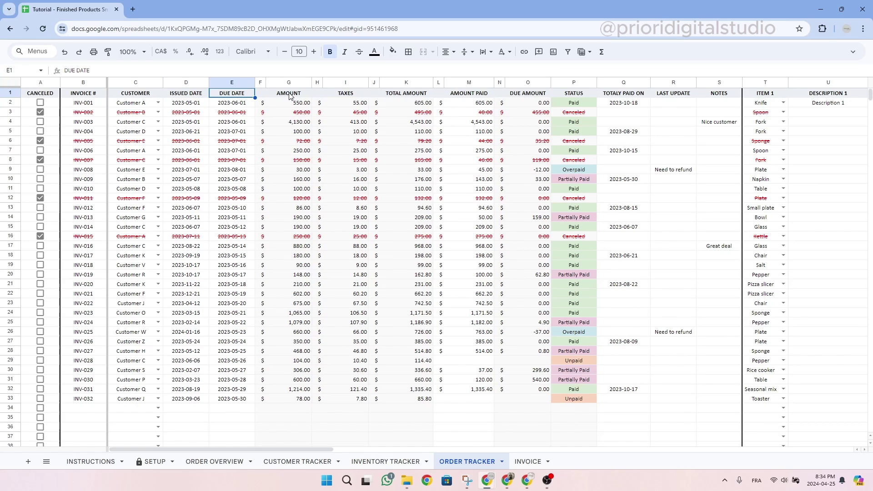
left_click_drag(289, 94, 410, 270)
left_click_drag(346, 449, 510, 456)
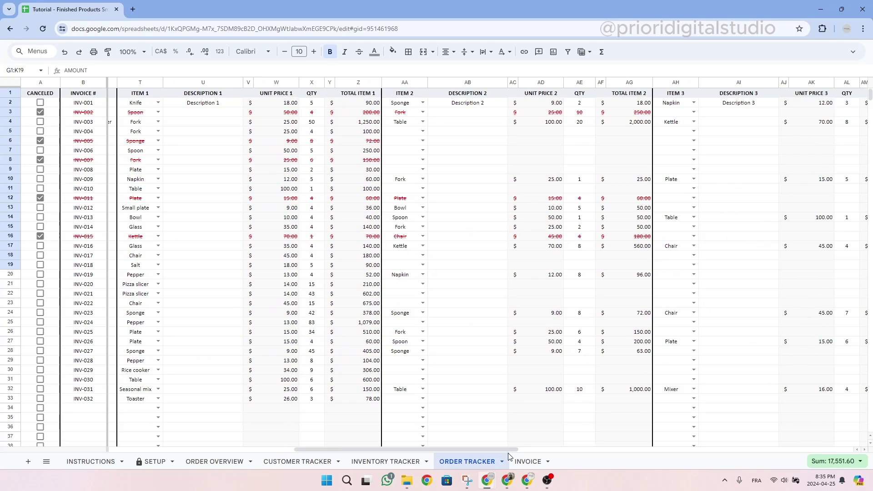
left_click(145, 94)
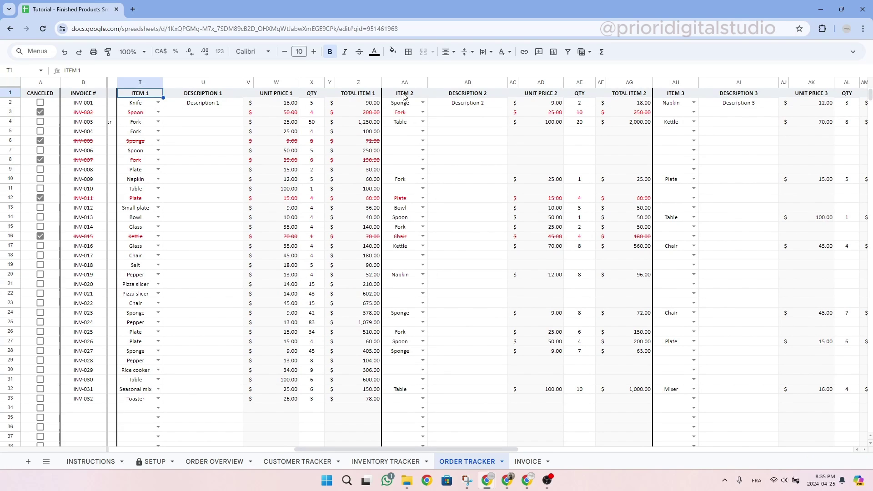
left_click(406, 97)
left_click(688, 97)
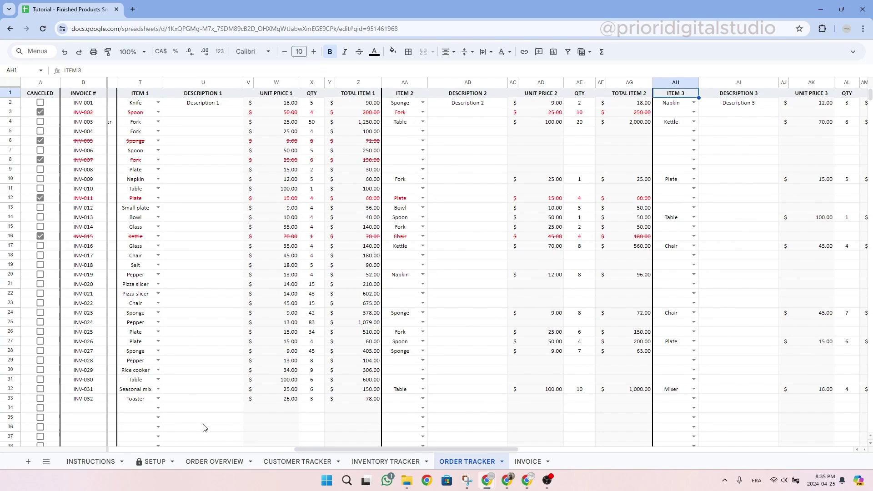
left_click(159, 407)
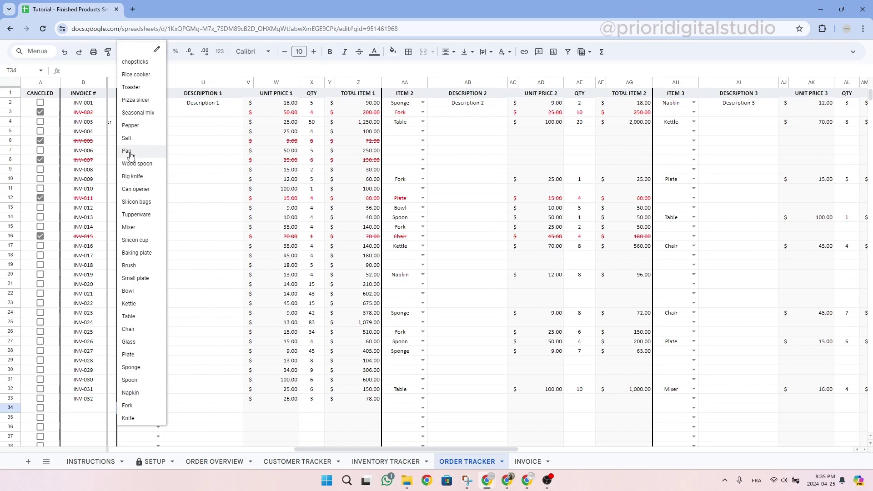
left_click(222, 408)
left_click_drag(214, 223, 215, 352)
left_click(287, 94)
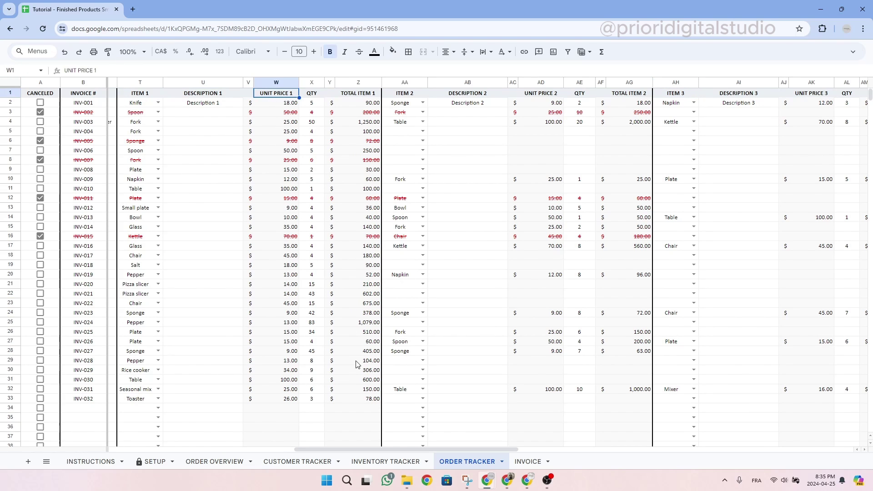
left_click(318, 401)
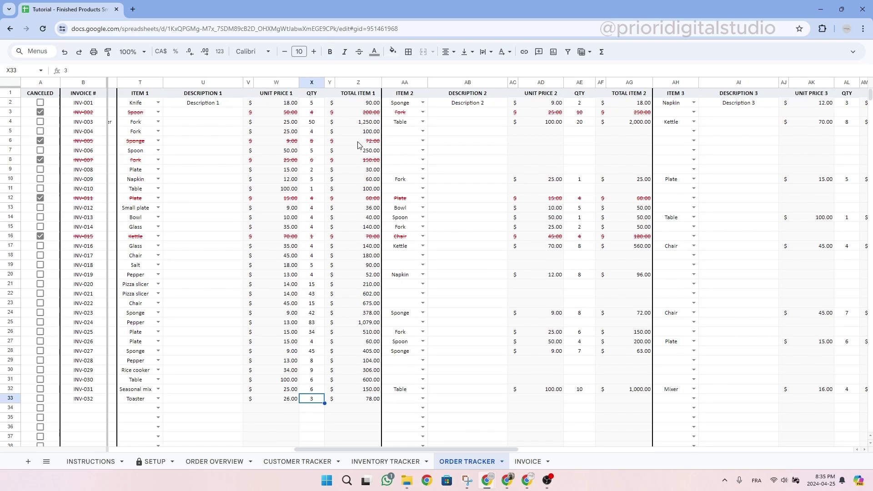
left_click_drag(359, 94, 355, 409)
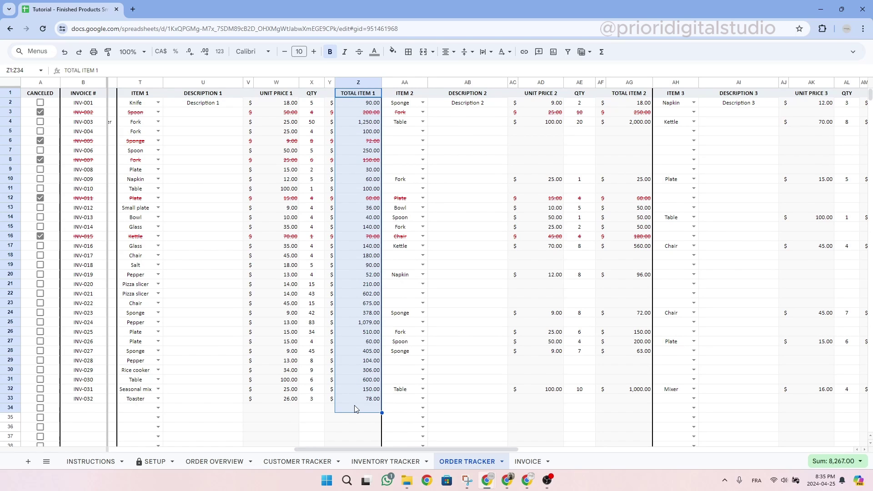
left_click(417, 96)
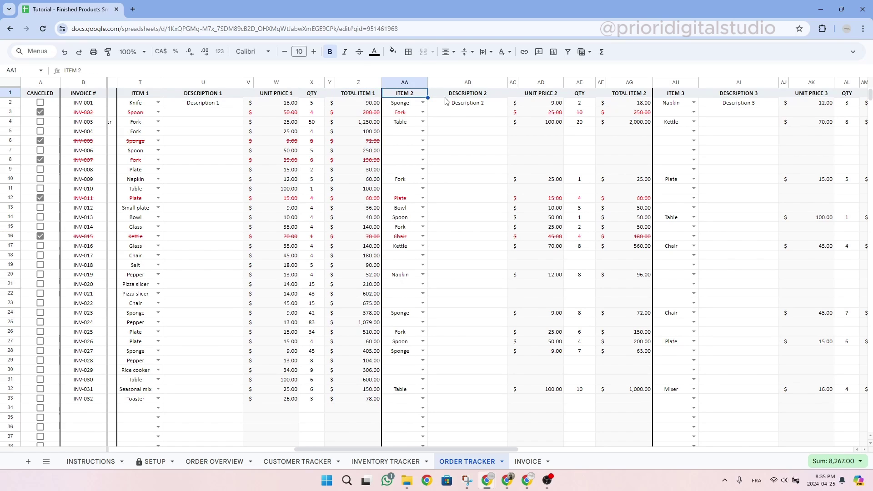
left_click(678, 97)
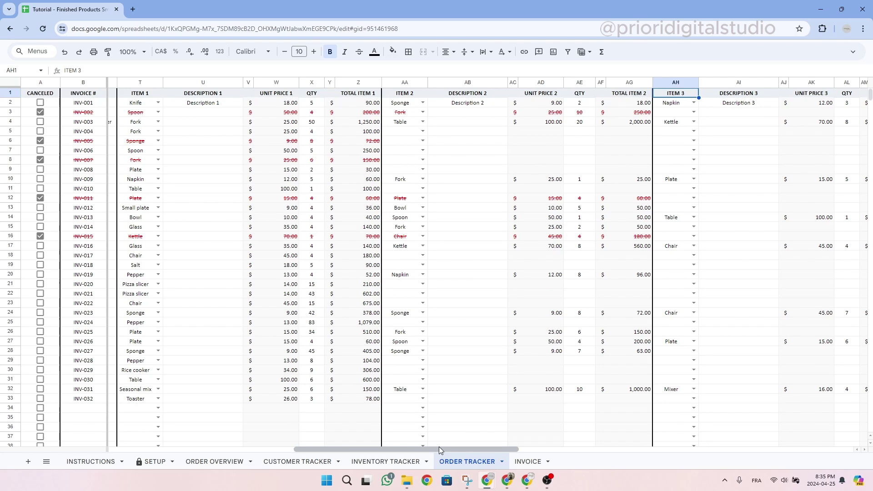
left_click_drag(438, 447, 261, 450)
left_click_drag(267, 94, 383, 412)
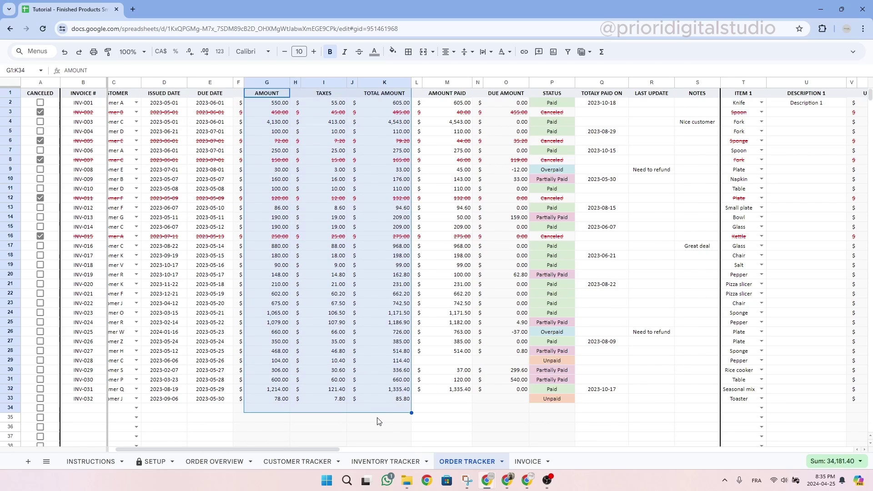
left_click(47, 95)
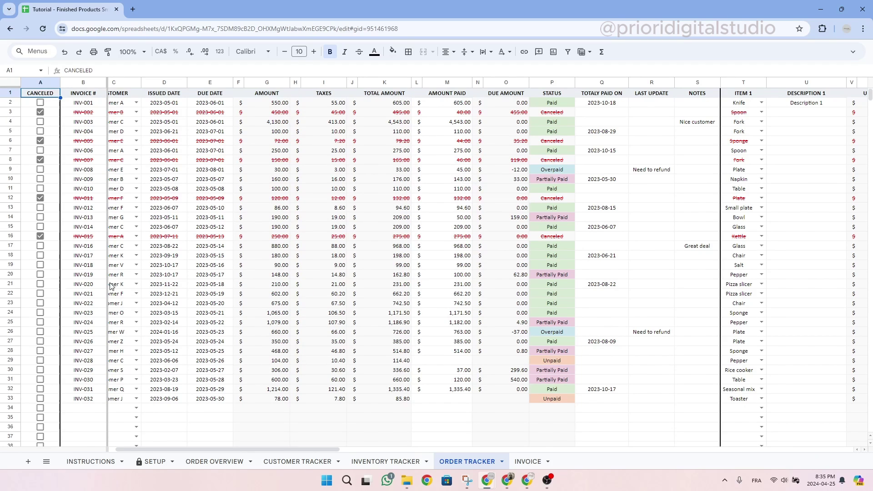
Add invoice INV-033 in the first empty ORDER TRACKER row for Customer P
left_click_drag(219, 448, 175, 449)
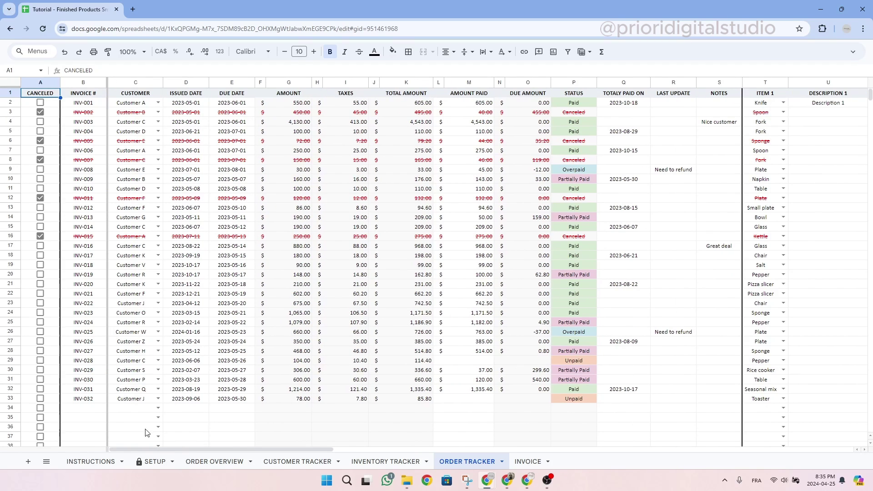
left_click(95, 409)
double_click(95, 409)
type("INV-033")
key("Return")
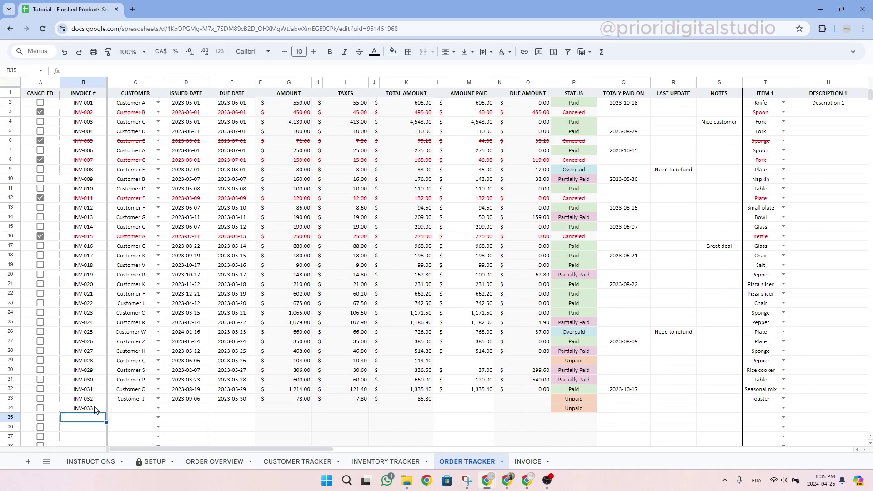
left_click(158, 408)
left_click(148, 205)
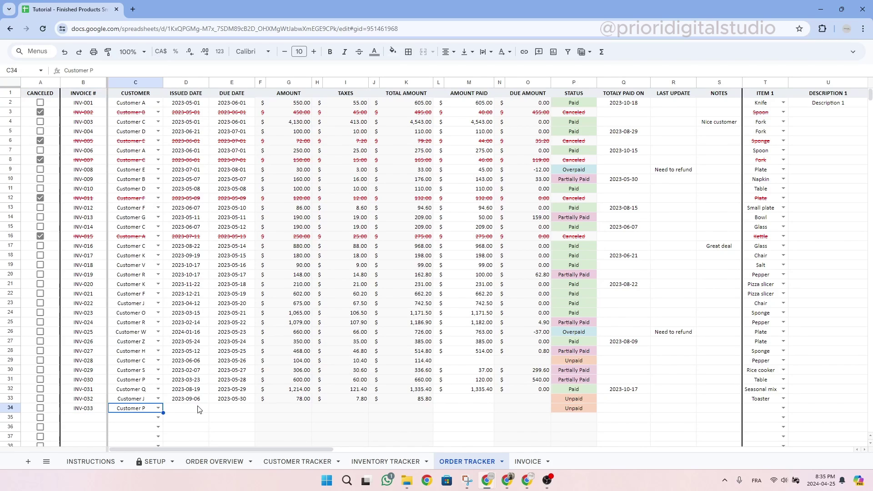
Set INV-033's issued date to 2024-04-25 and due date to 2024-04-26
double_click(195, 408)
left_click(197, 377)
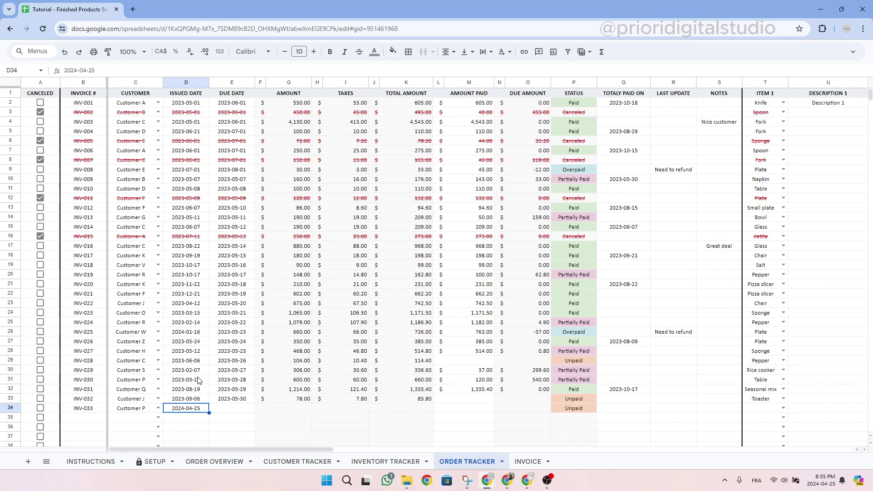
left_click(223, 406)
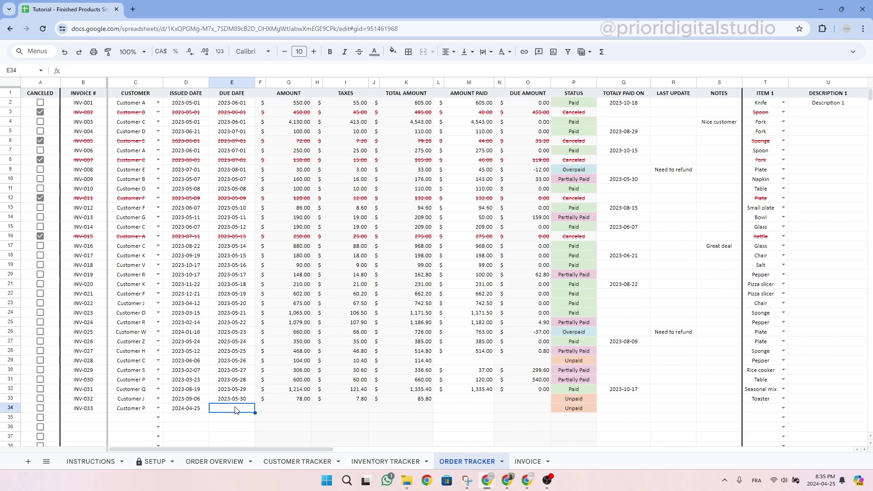
double_click(234, 408)
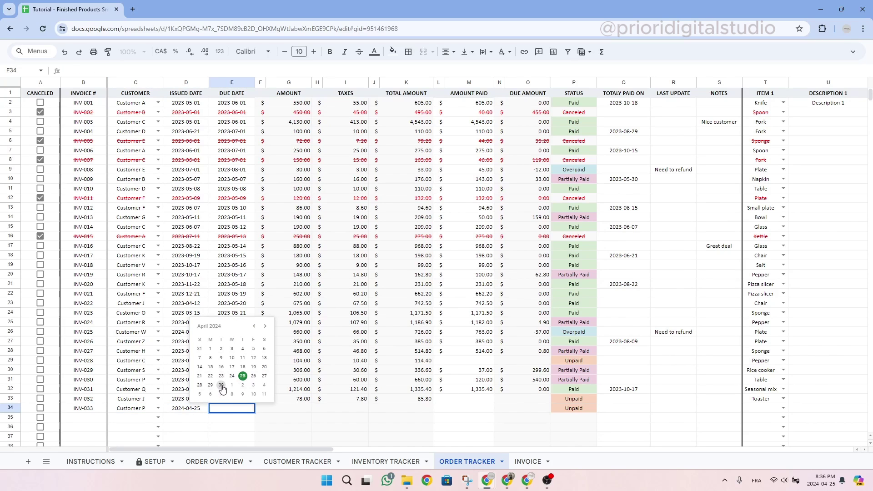
left_click(253, 376)
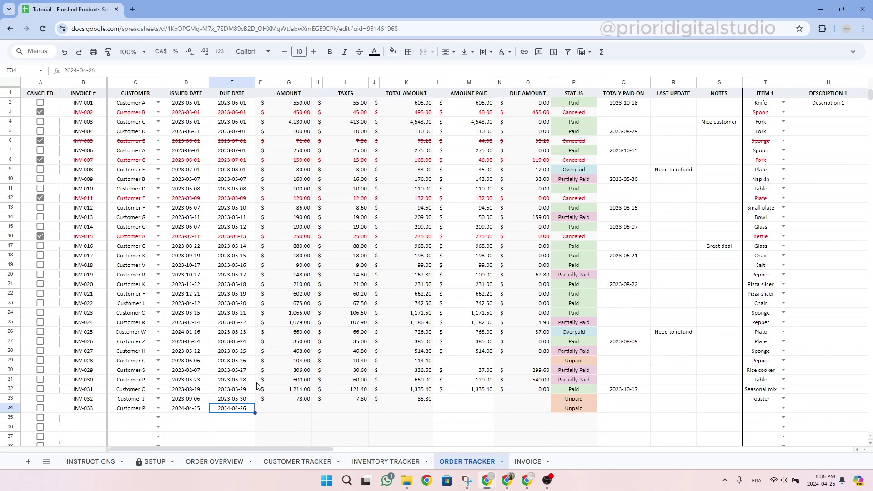
left_click_drag(273, 409, 411, 415)
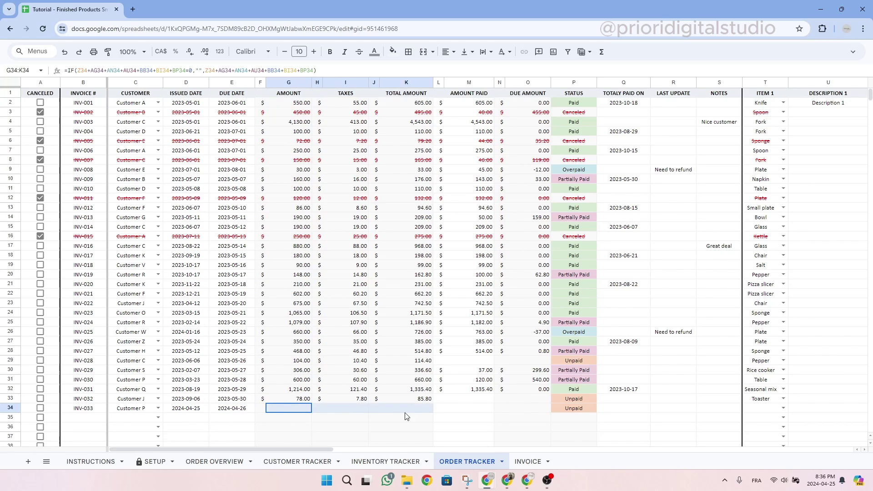
left_click_drag(325, 453, 460, 451)
Set chopsticks as item 1 with quantity 5 and check its price and total formulas
left_click(317, 408)
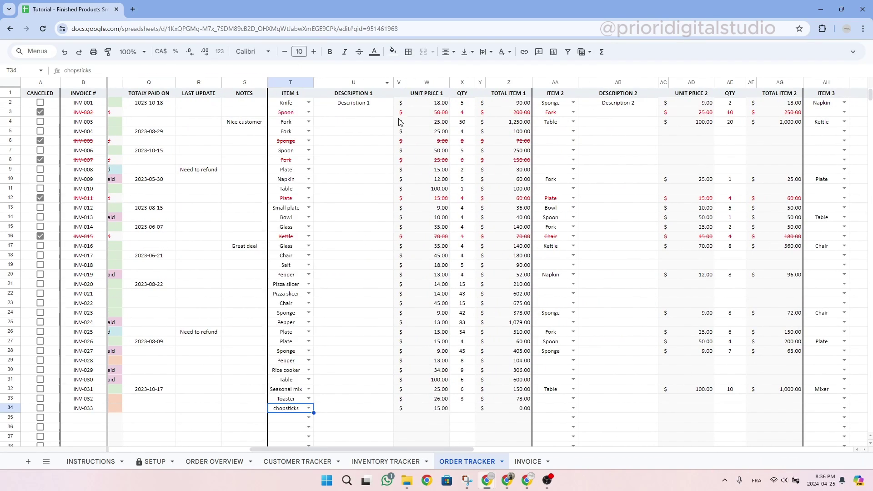
left_click(464, 408)
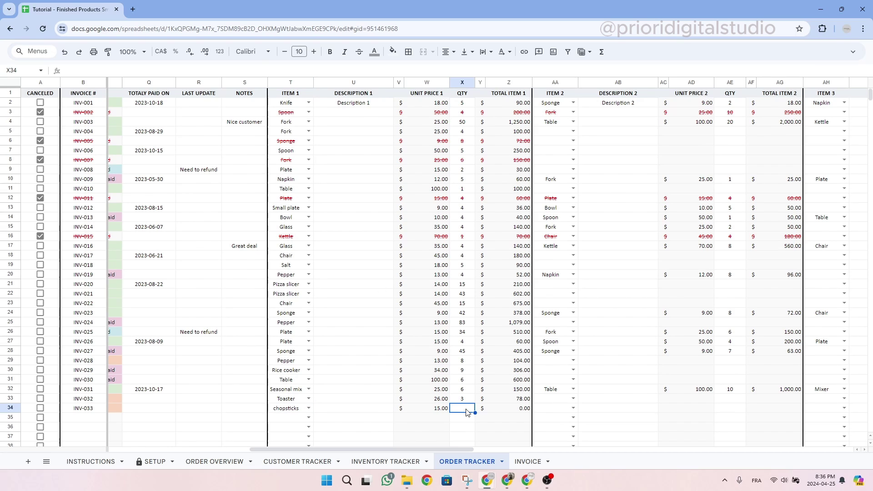
type("5")
key("Return")
left_click(522, 408)
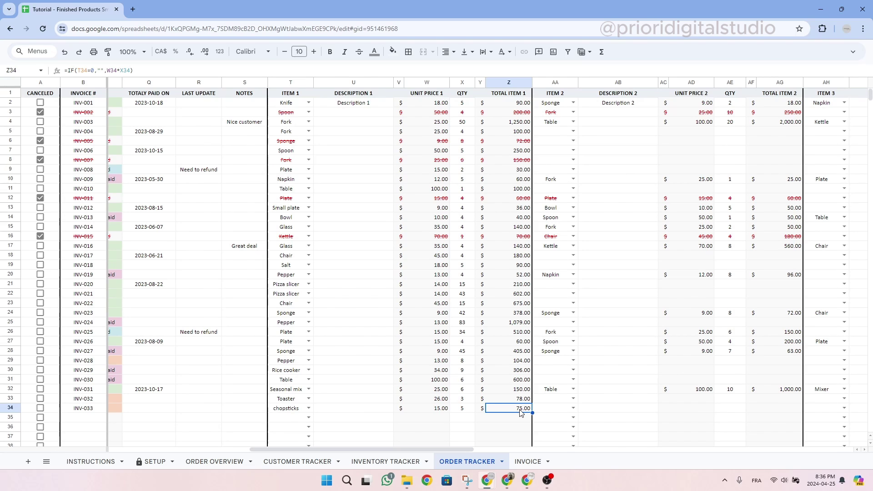
left_click(438, 409)
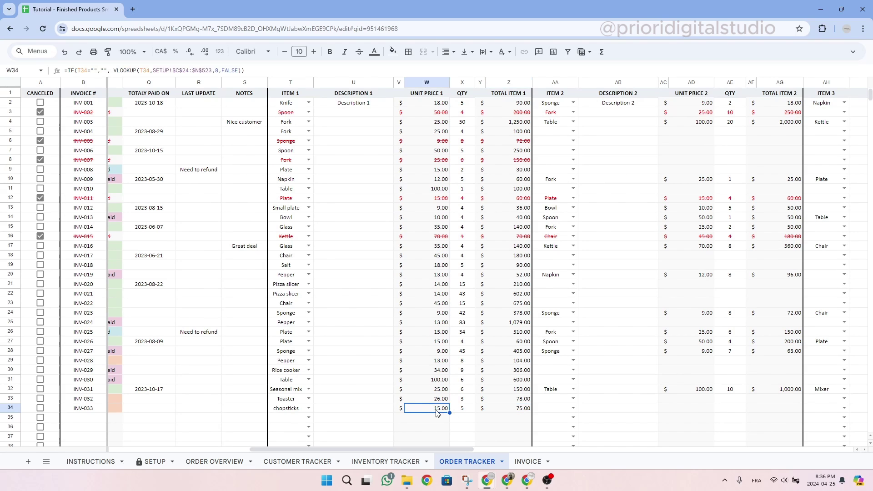
left_click(463, 410)
left_click(511, 410)
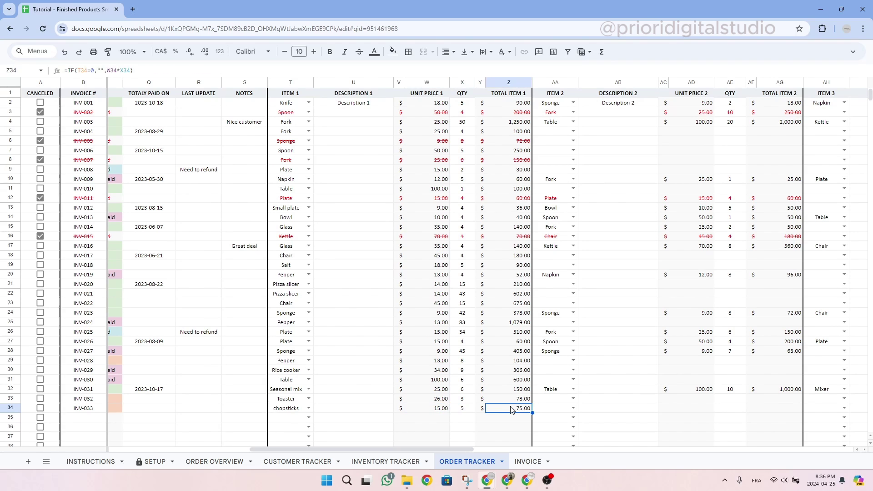
Add Napkin ×10 as item 2 and Spoon ×10 as item 3
left_click(573, 409)
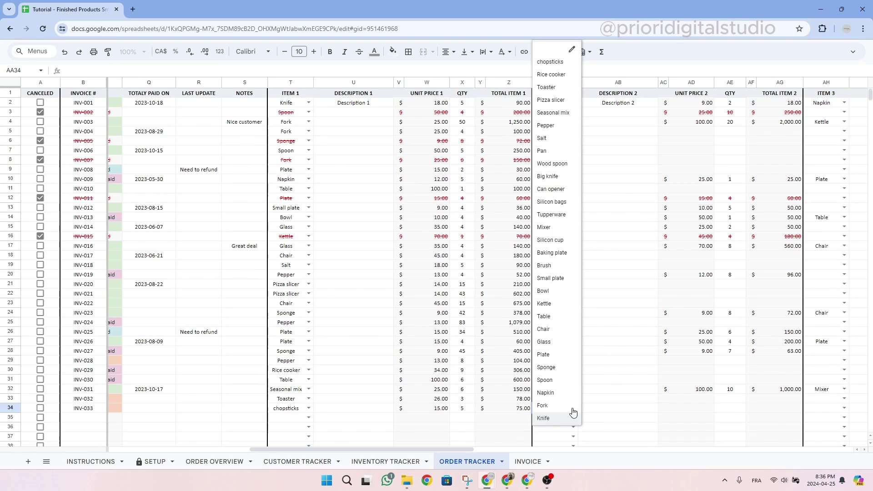
left_click(558, 393)
left_click(737, 408)
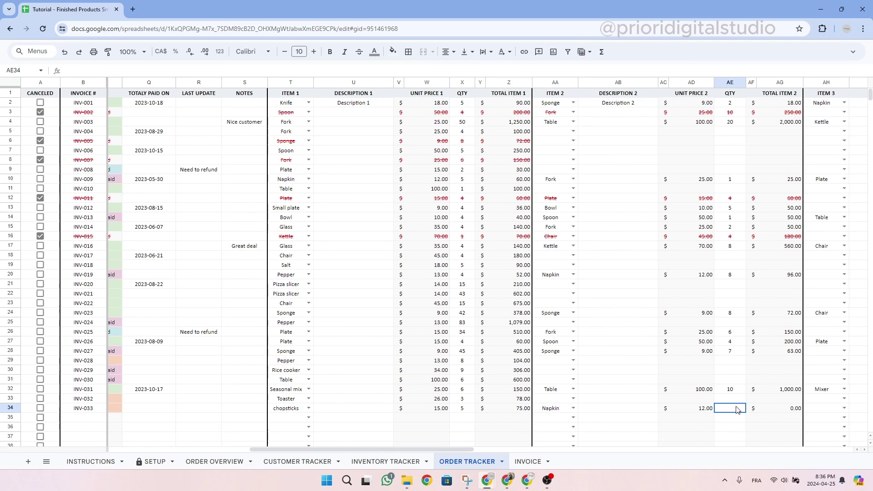
type("10")
key("Return")
scroll(516, 412, "right", 5)
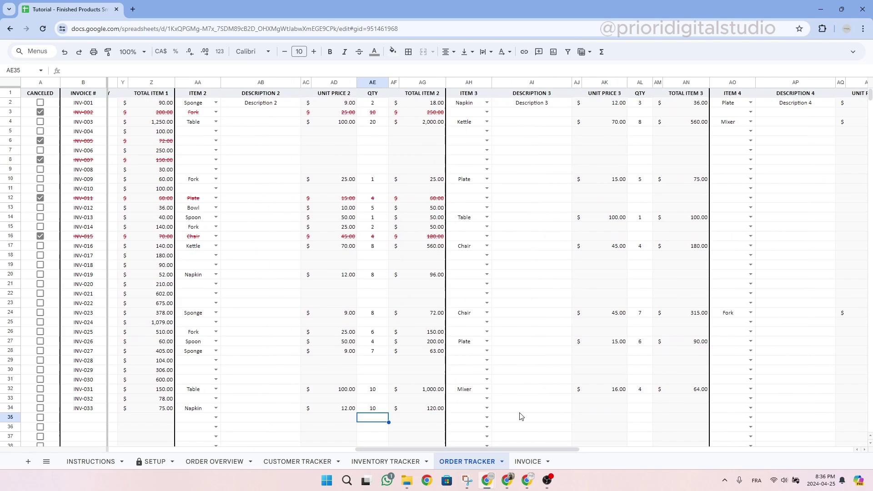
left_click(486, 408)
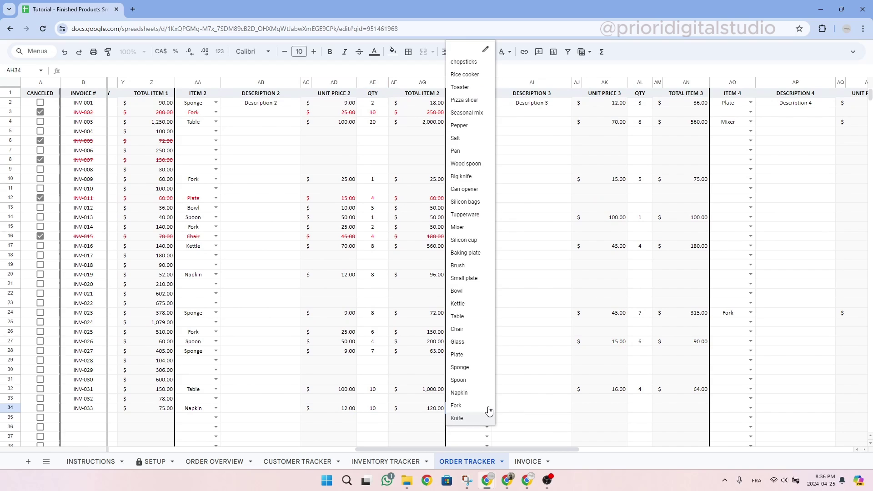
left_click(475, 380)
left_click(646, 409)
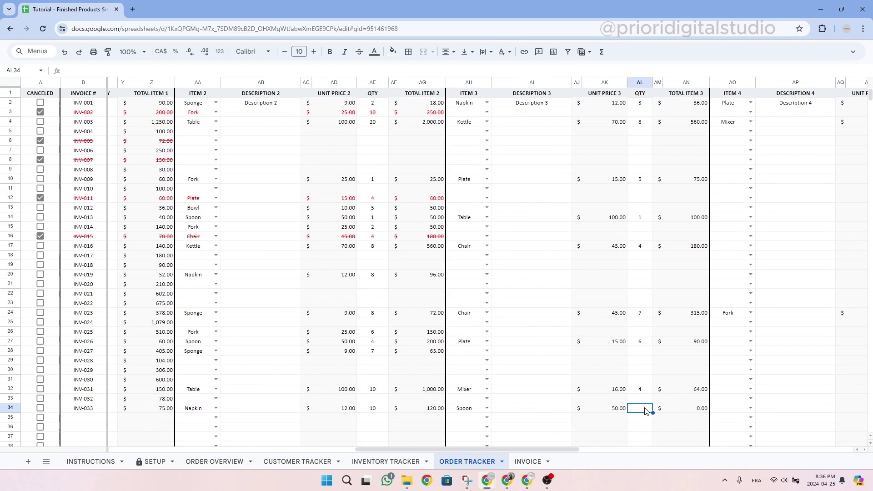
type("10")
key("Return")
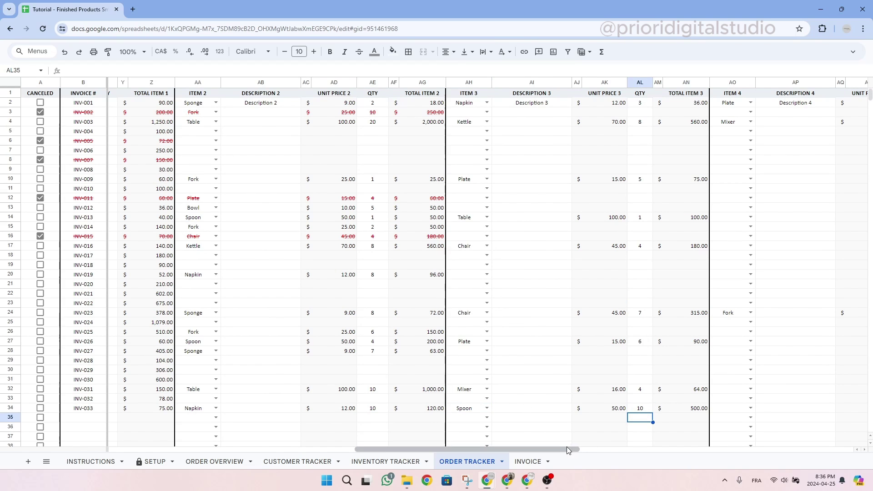
Check INV-033's amount, taxes and total (764.50) formulas, ending on amount paid
left_click_drag(566, 447, 306, 438)
left_click(298, 410)
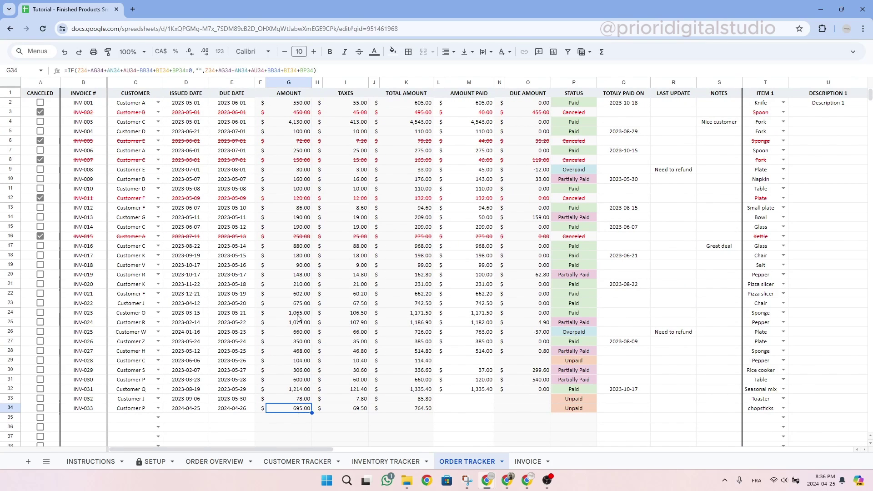
left_click(292, 94)
left_click(355, 409)
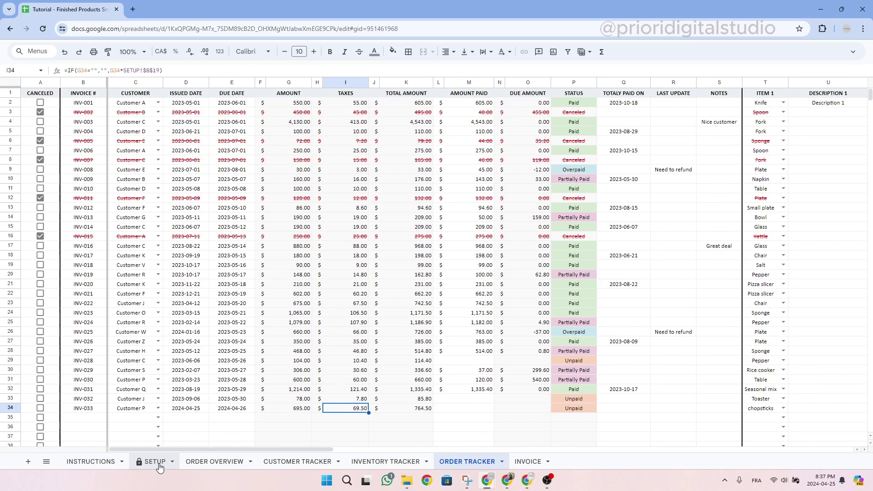
left_click(429, 408)
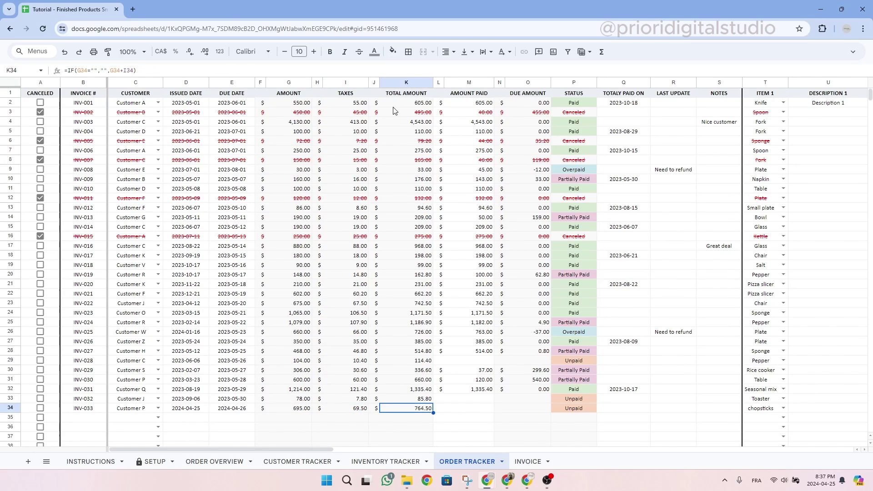
left_click(470, 409)
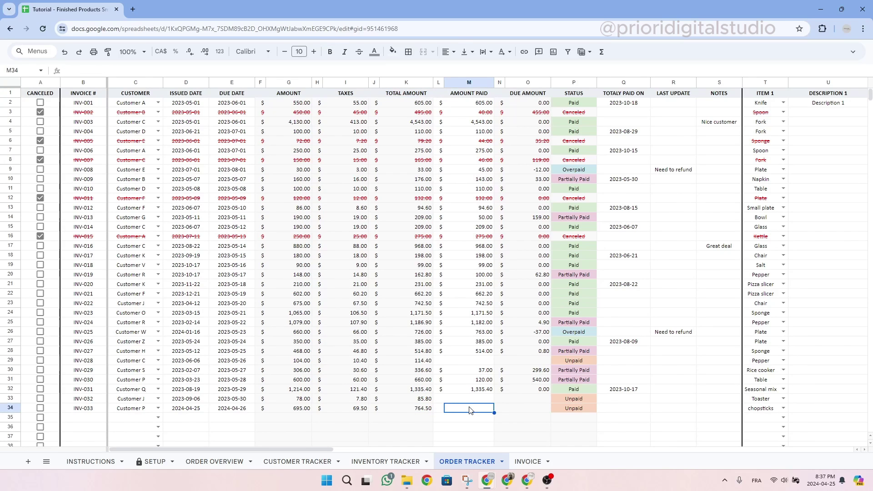
Enter 764.50 as INV-033's amount paid and inspect the status formula
type("764.5")
key("Return")
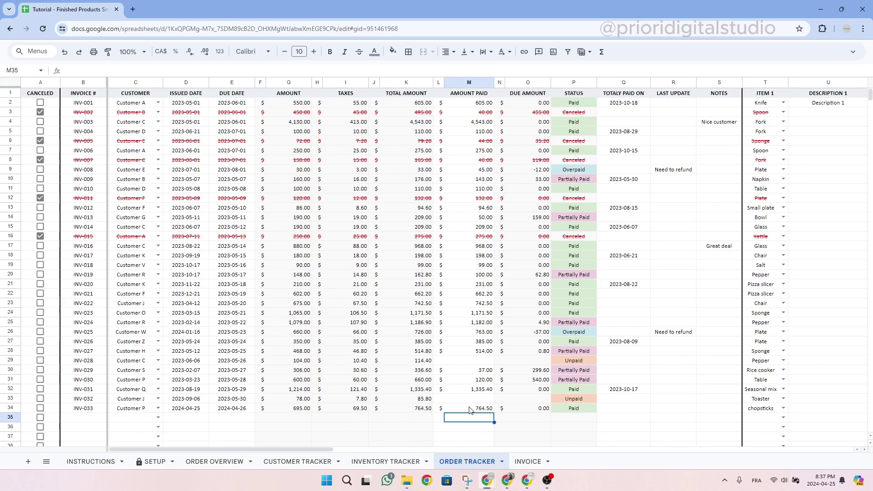
left_click(574, 409)
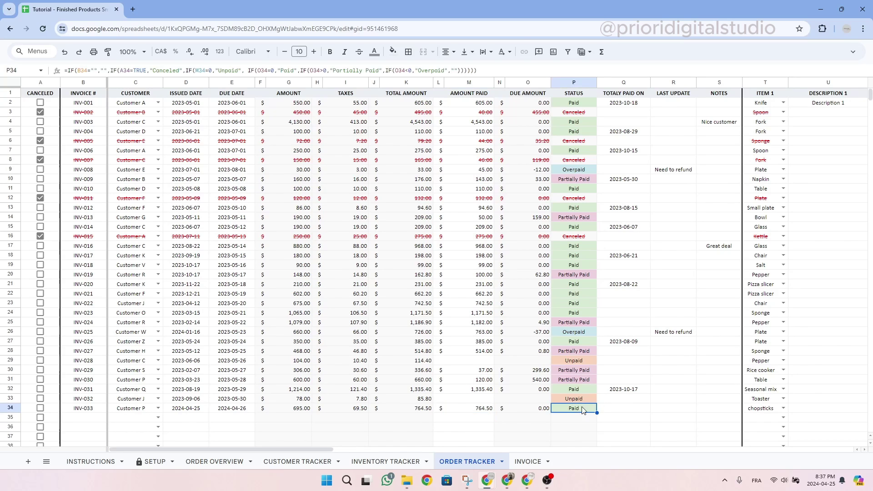
left_click(483, 411)
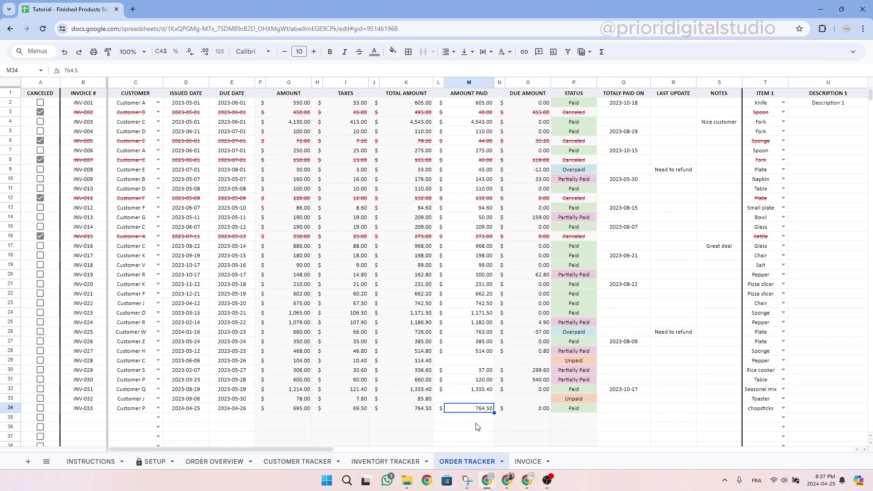
Change the payment to 700 and check the Partially Paid status and due-amount formula
type("700")
key("Return")
left_click(574, 413)
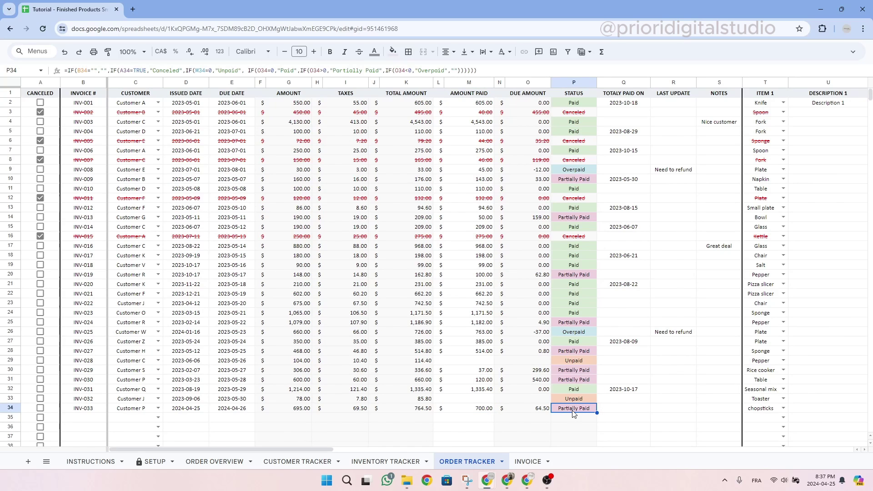
left_click(537, 412)
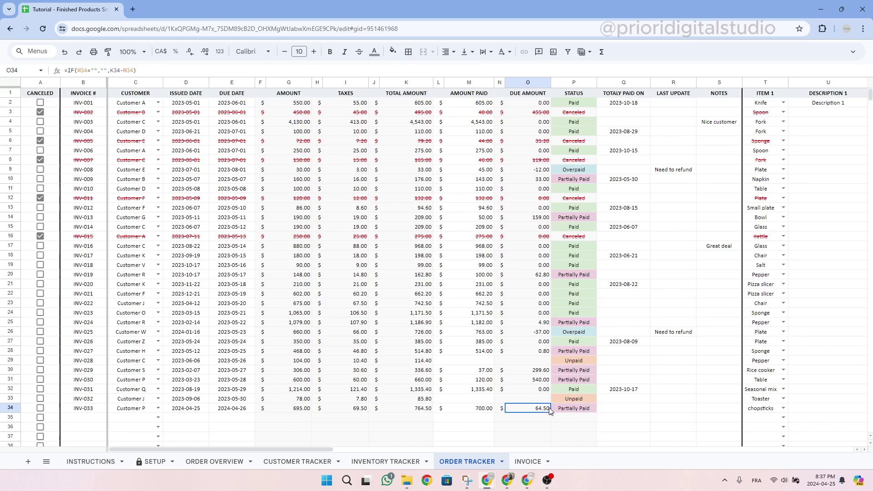
left_click(479, 411)
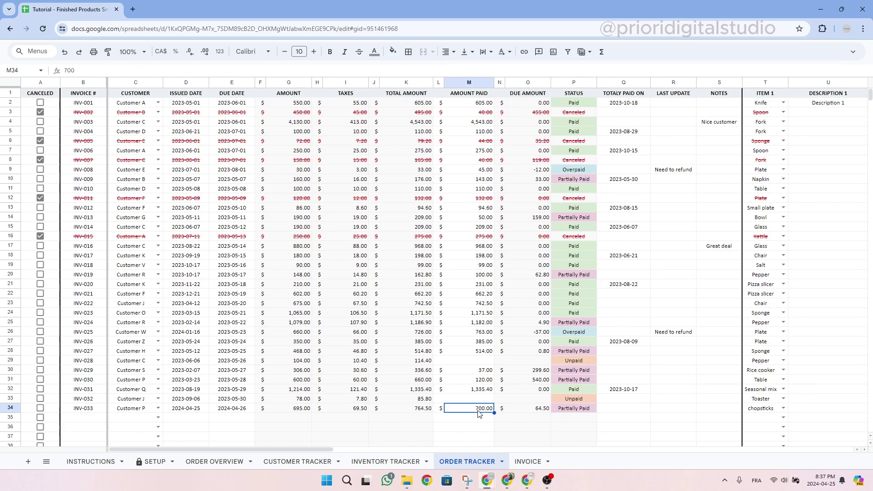
Enter 800 as the amount paid and confirm the Overpaid status with -35.50 due
type("800")
key("Return")
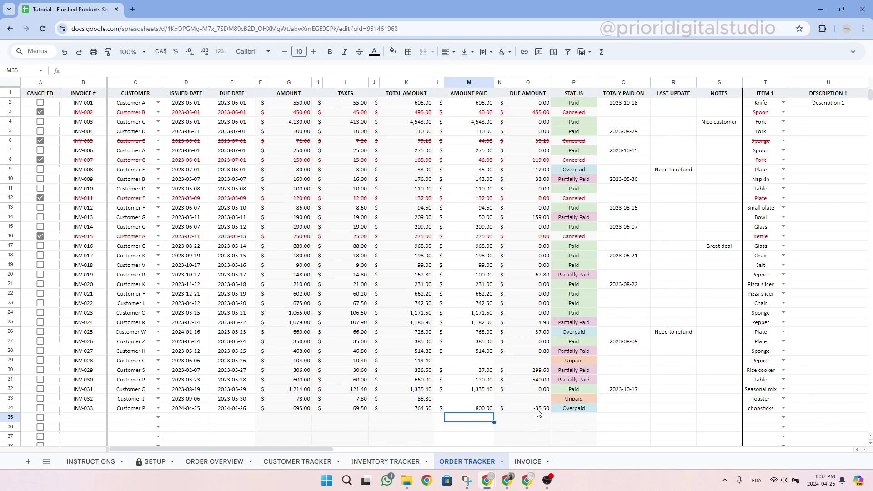
left_click(584, 411)
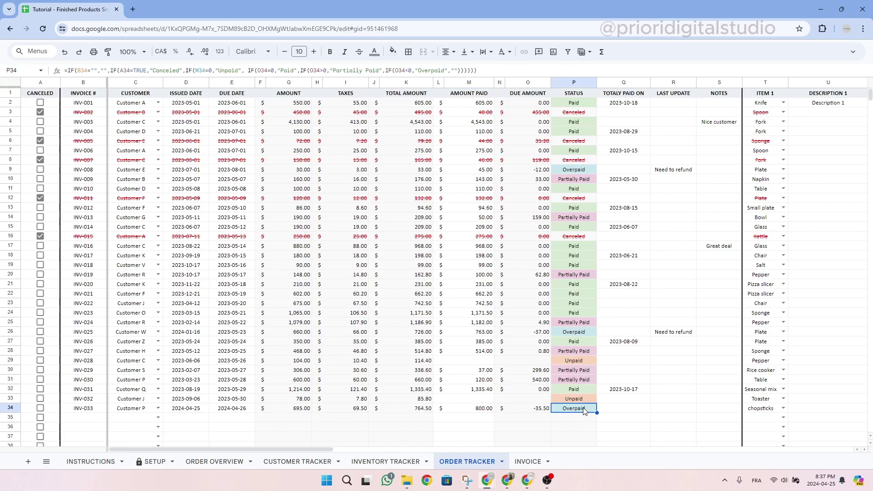
left_click(622, 413)
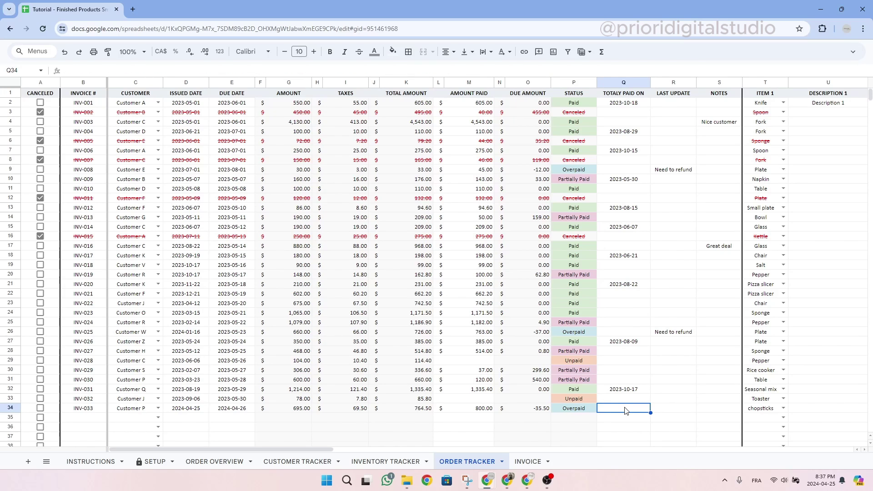
Pick April 30, 2024 as INV-033's totally-paid-on date in Q34, then move to the INVOICE sheet
double_click(625, 410)
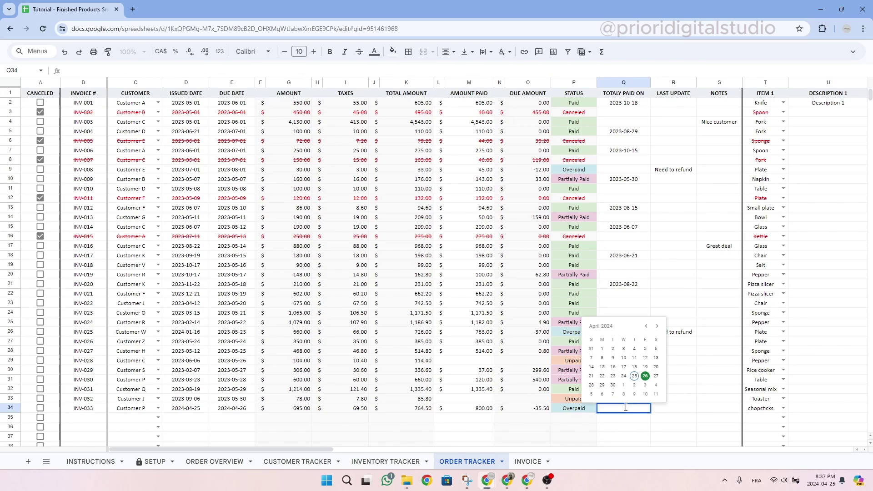
left_click(613, 385)
left_click(669, 412)
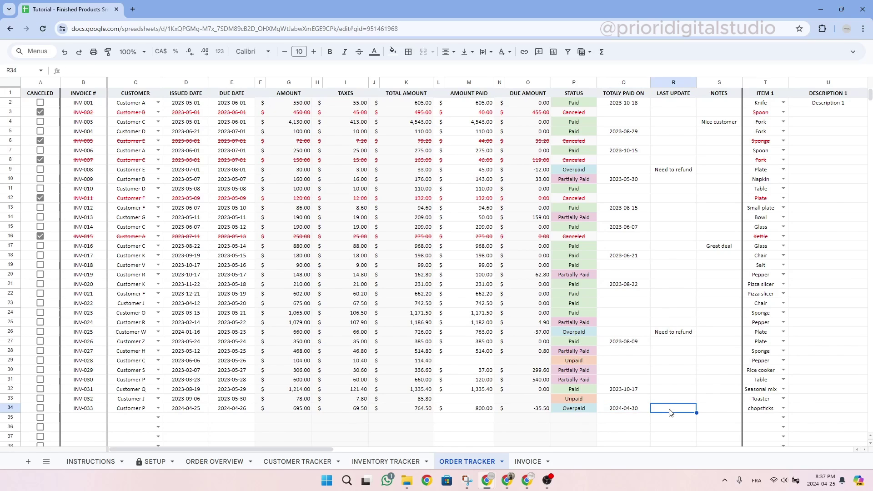
left_click(532, 461)
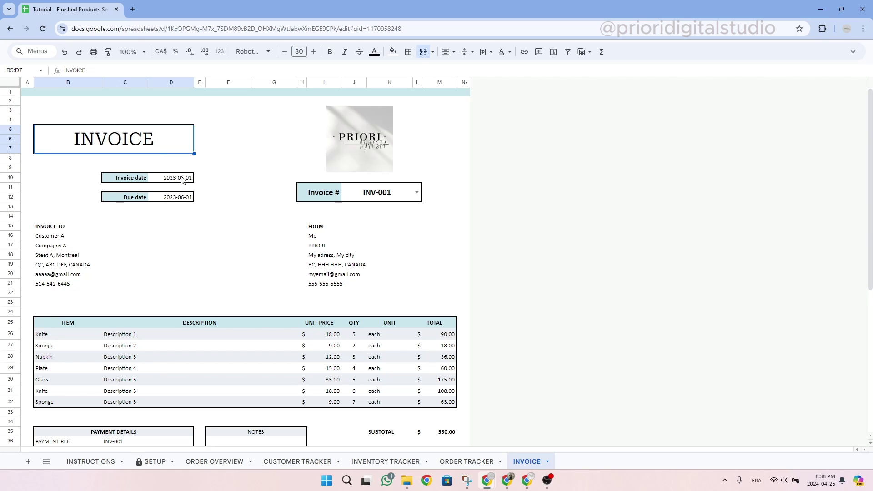
Select INV-033 from the bottom of the Invoice # dropdown in J11
left_click(414, 192)
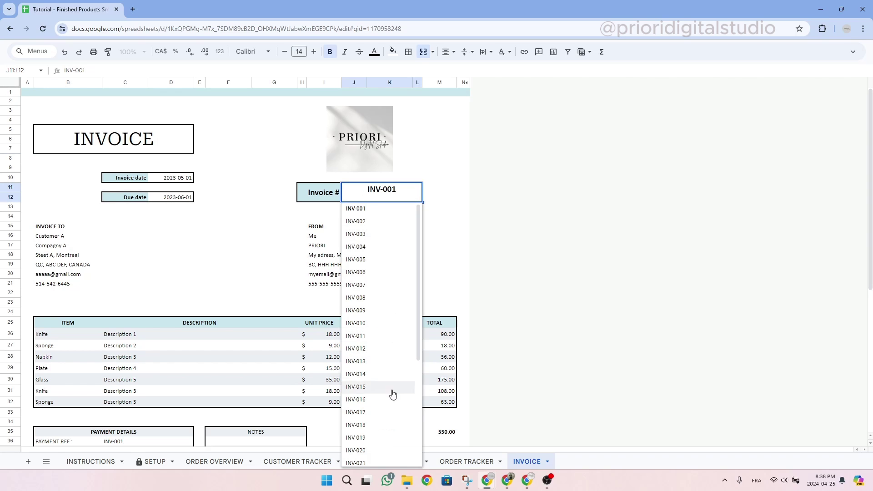
scroll(406, 295, "down", 5)
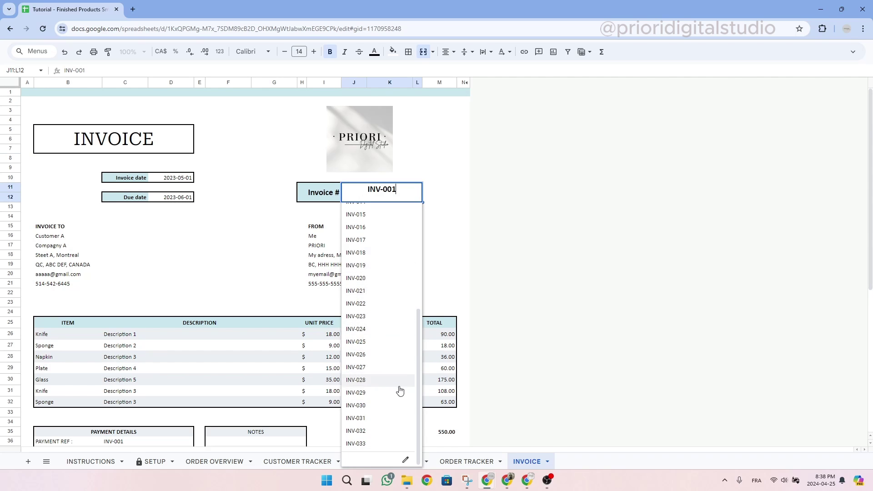
left_click(455, 258)
scroll(455, 257, "down", 2)
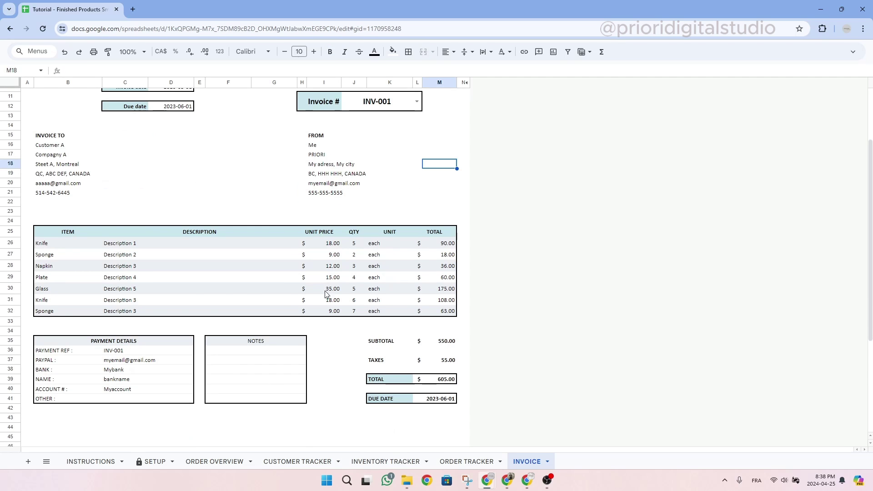
scroll(181, 272, "up", 2)
left_click(153, 137)
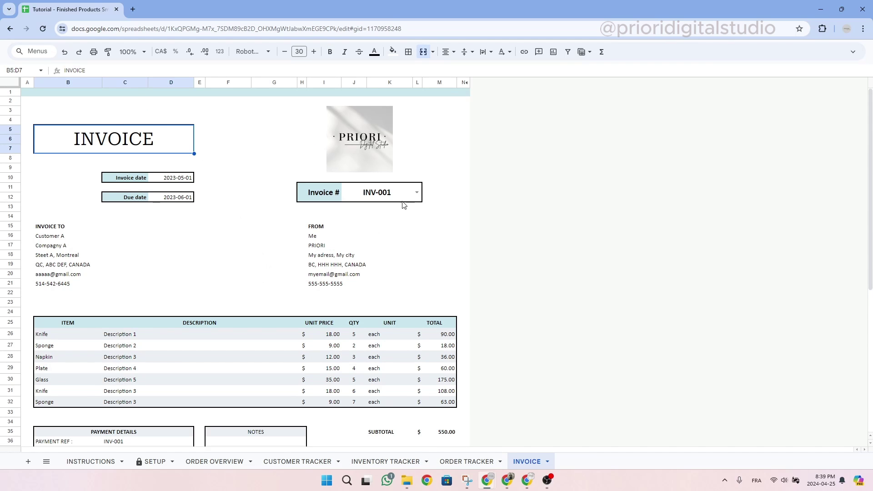
left_click(415, 193)
scroll(396, 314, "down", 4)
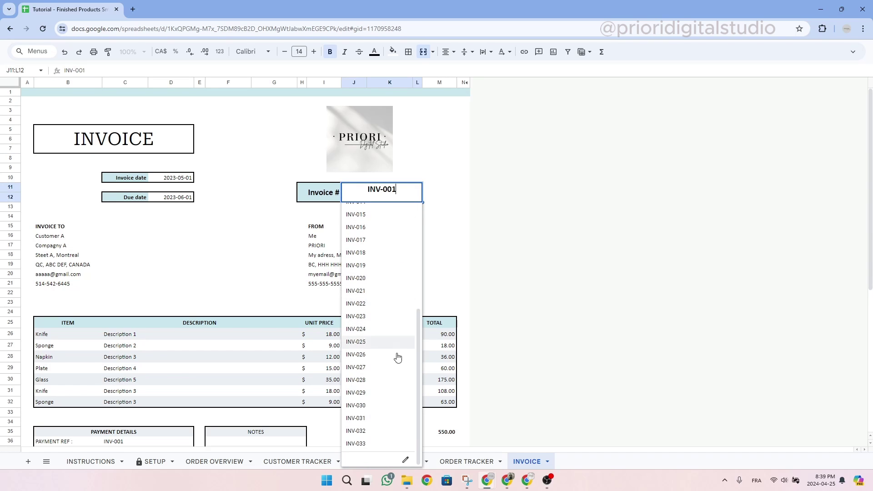
left_click(376, 443)
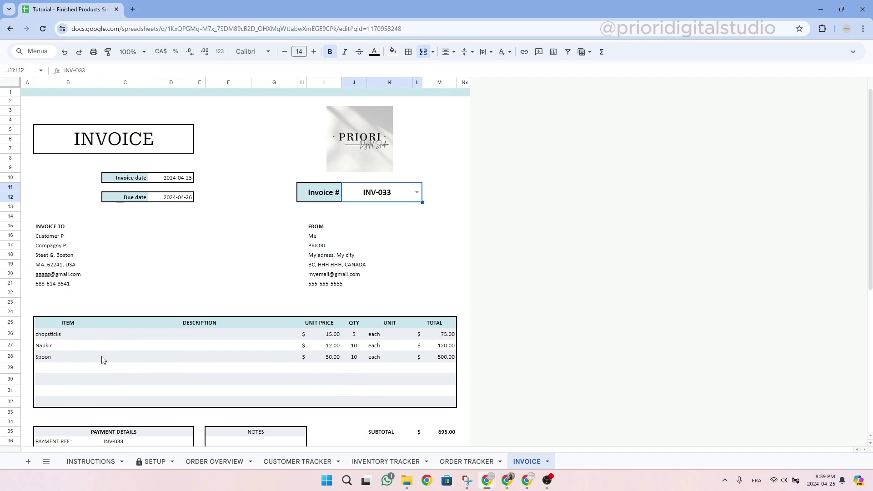
left_click(58, 346)
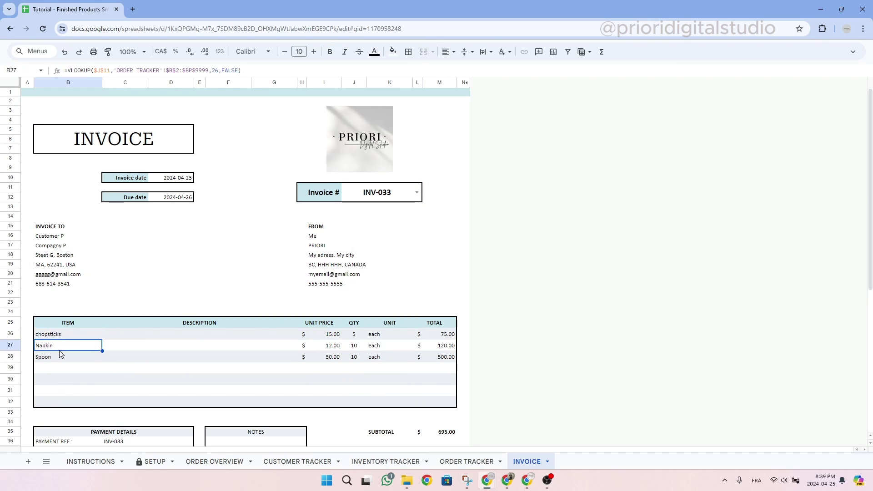
left_click(59, 360)
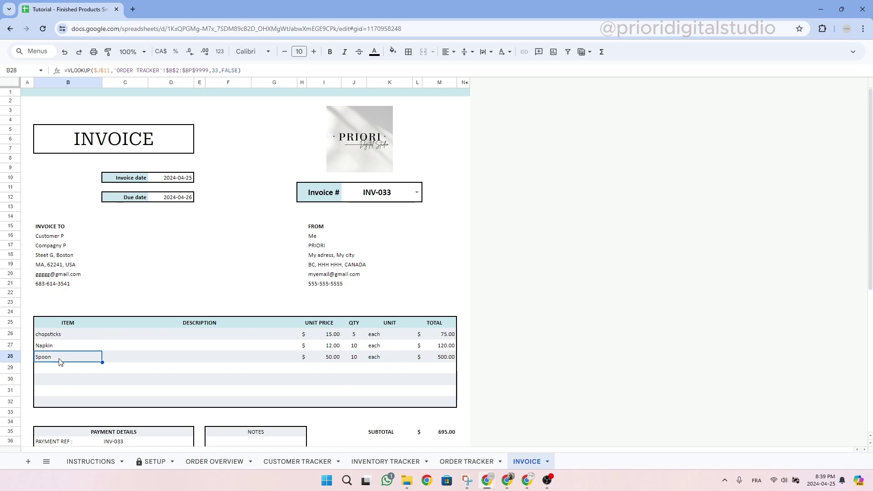
left_click(360, 324)
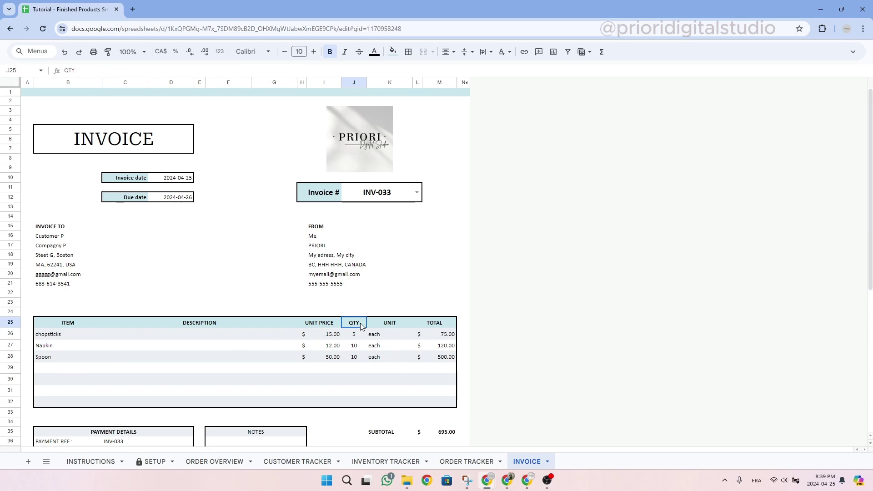
left_click(390, 324)
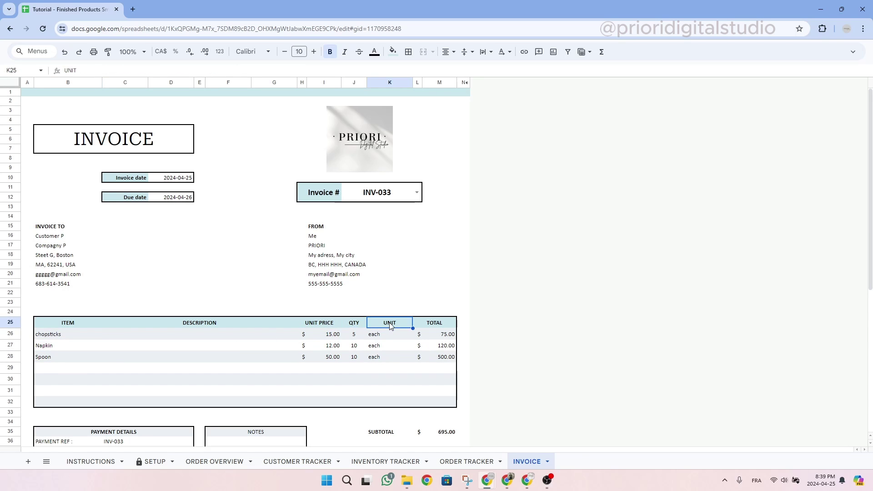
left_click(434, 323)
left_click_drag(445, 335, 447, 355)
scroll(446, 353, "down", 2)
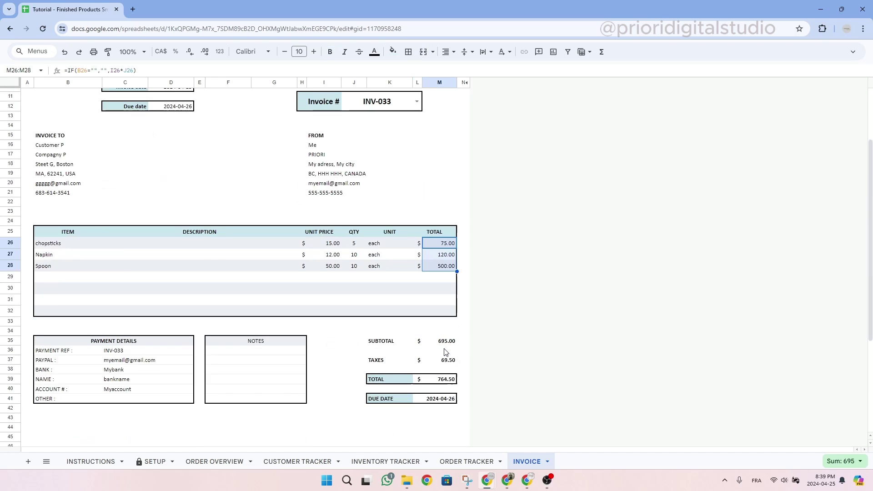
scroll(445, 352, "down", 2)
left_click(448, 250)
left_click(449, 270)
left_click(444, 289)
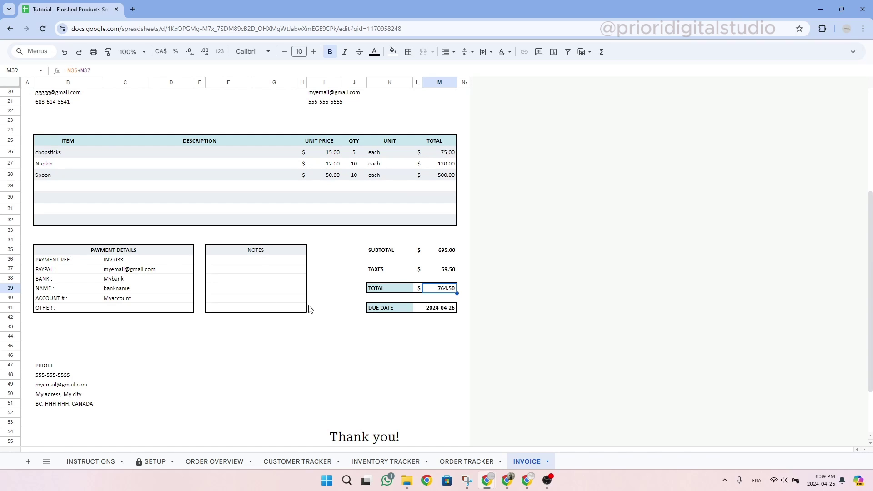
left_click_drag(130, 254, 182, 308)
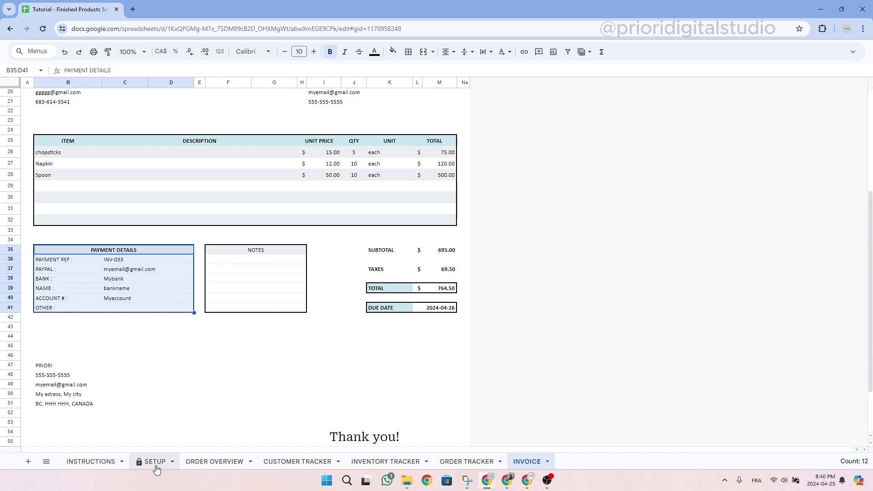
left_click_drag(273, 252, 271, 316)
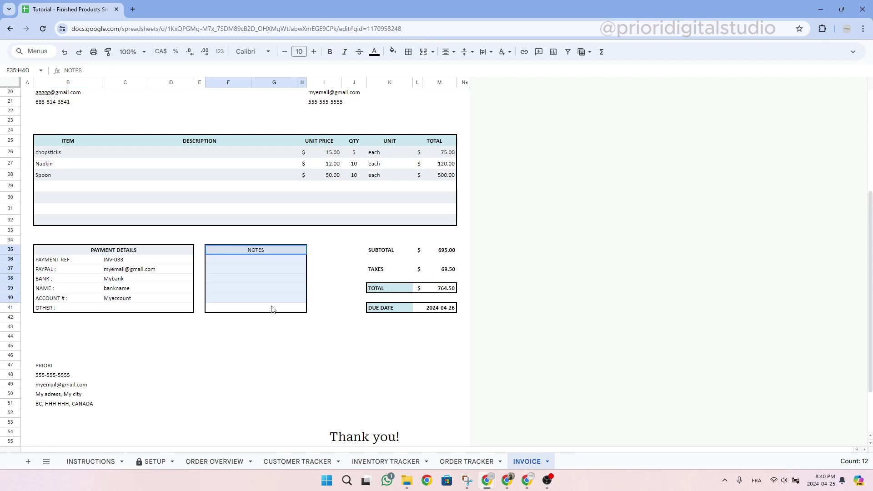
scroll(308, 369, "up", 1)
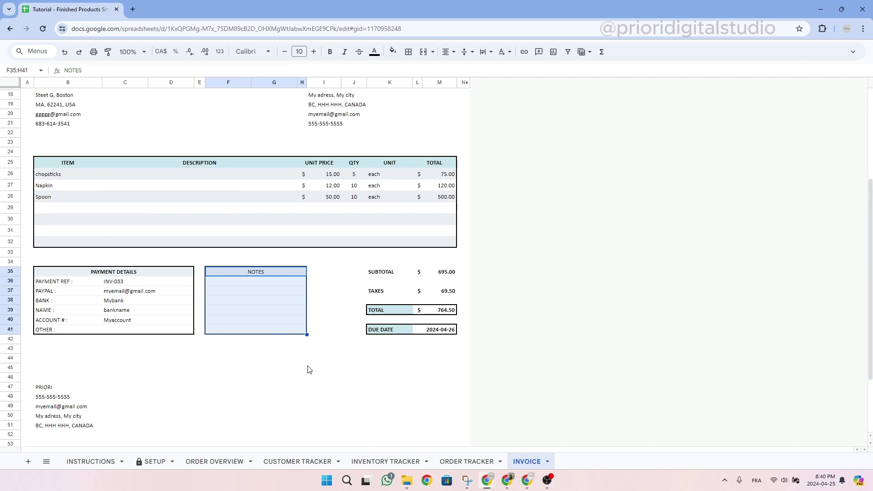
scroll(308, 369, "up", 6)
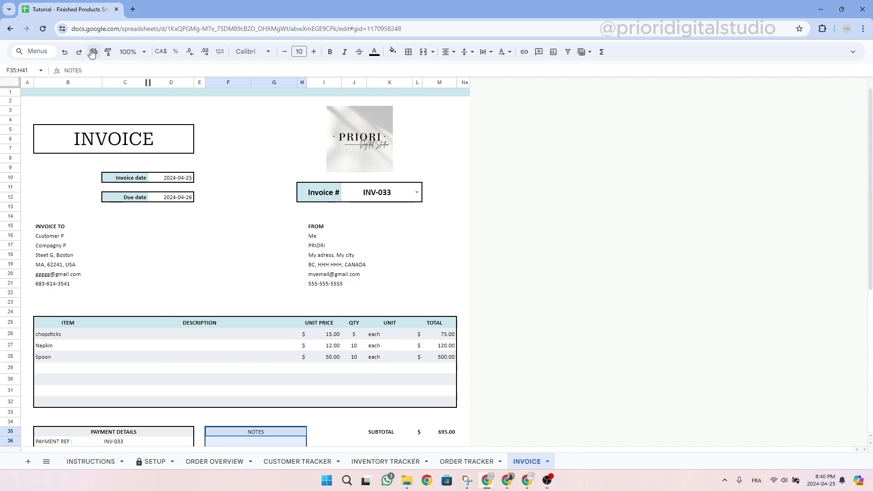
Print the INV-033 invoice with the Save as PDF destination to create a one-page PDF
left_click(90, 52)
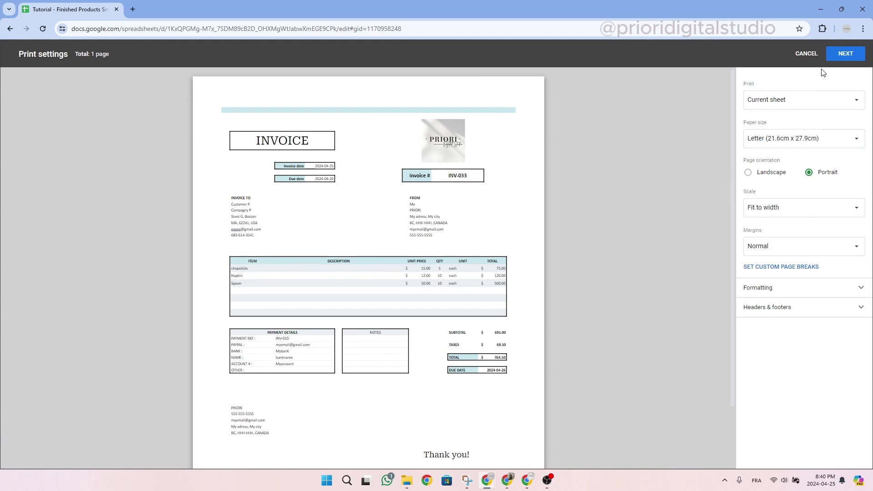
scroll(456, 263, "down", 2)
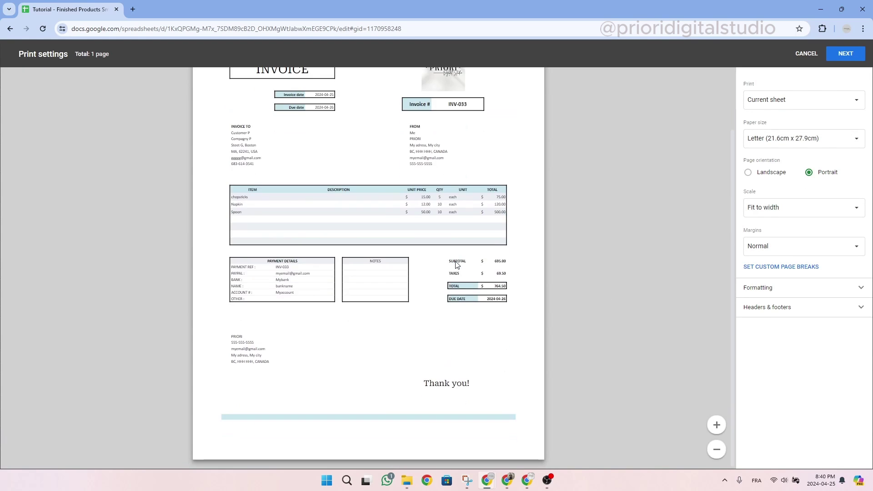
scroll(456, 264, "up", 2)
left_click(845, 53)
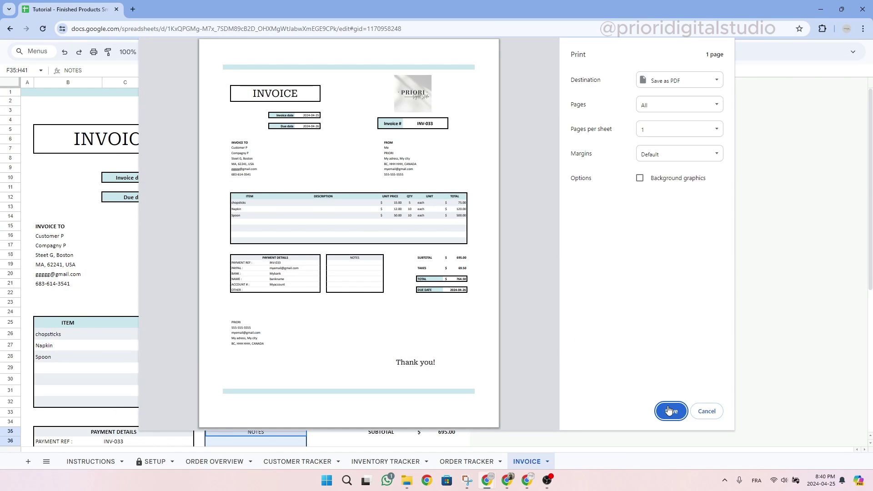
left_click(705, 412)
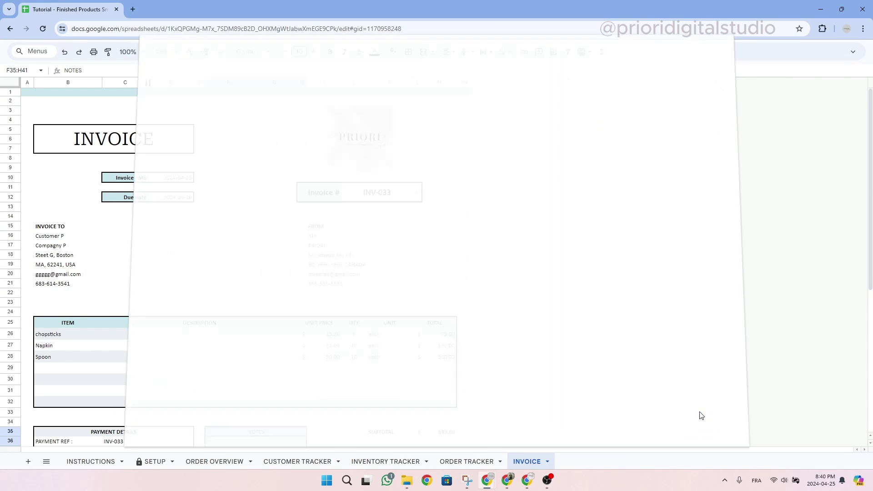
left_click(448, 250)
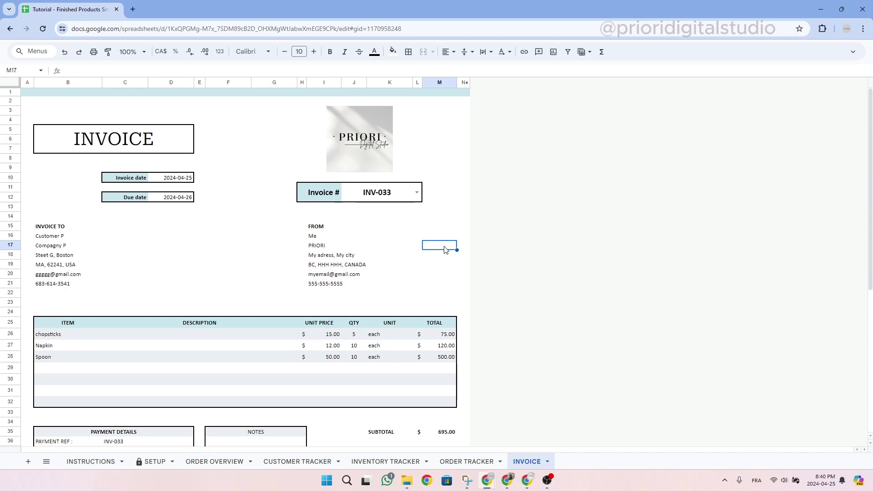
left_click(192, 152)
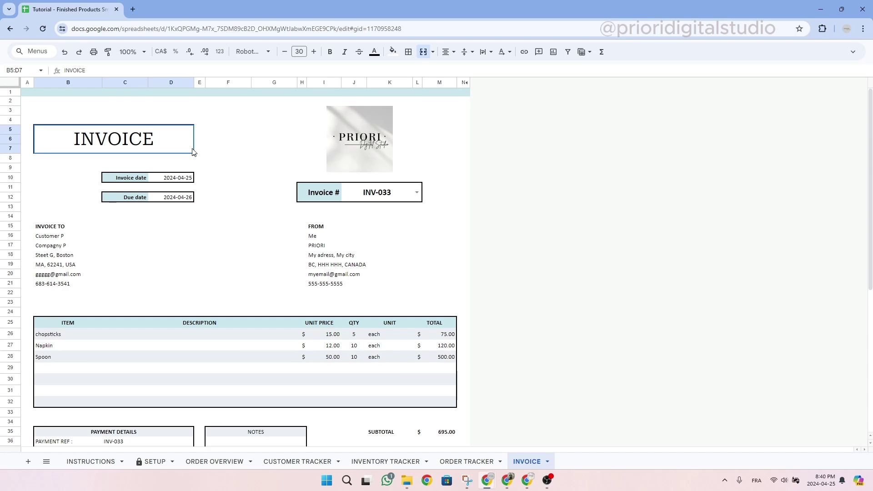